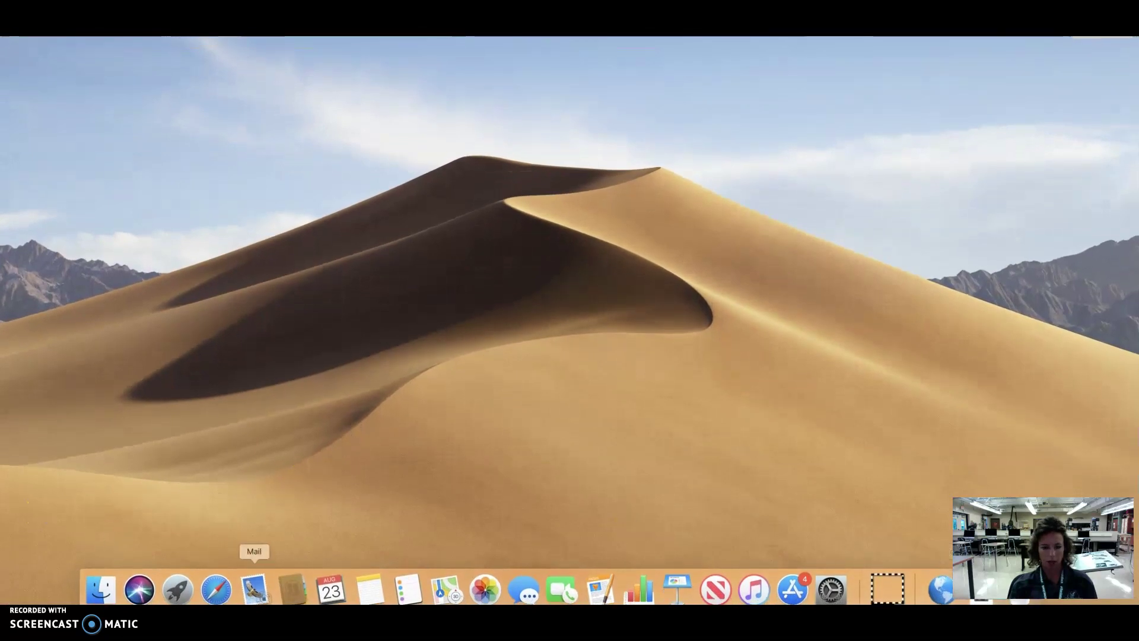
Step: Search Google in Safari for 'fusion 360 free' and scroll through the results
left_click(225, 585)
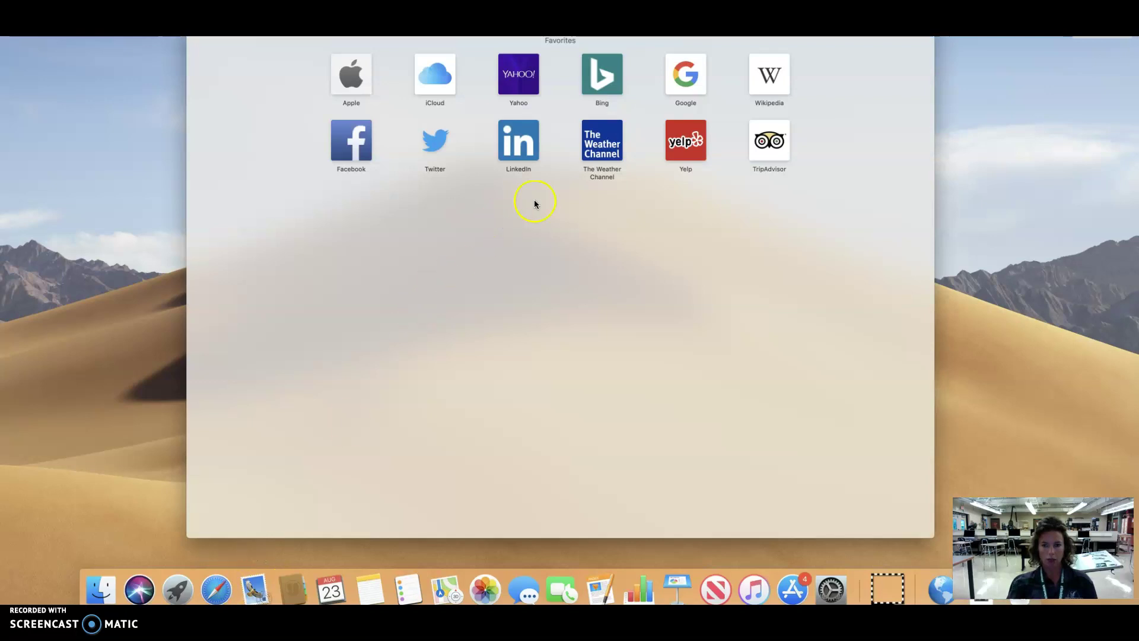
left_click(695, 69)
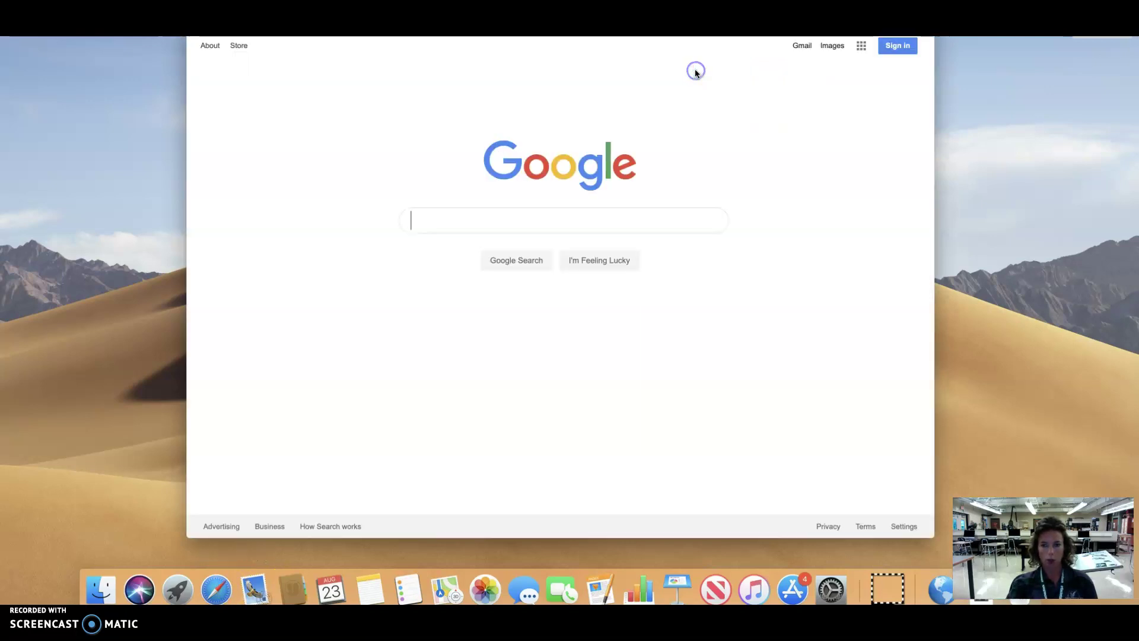
left_click(499, 216)
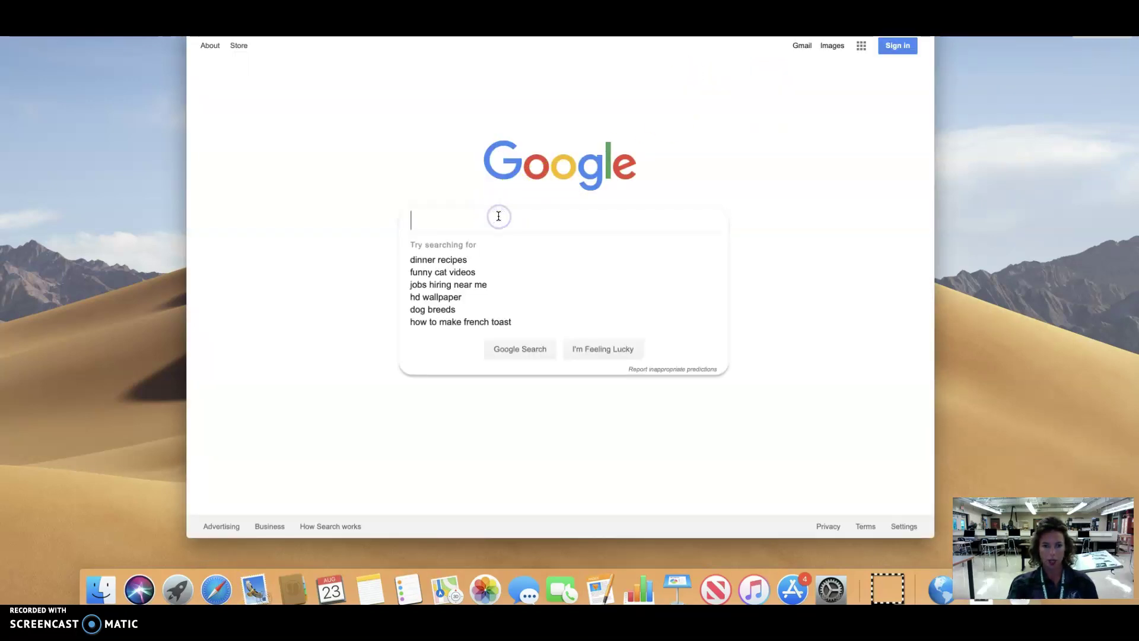
type("fusion ")
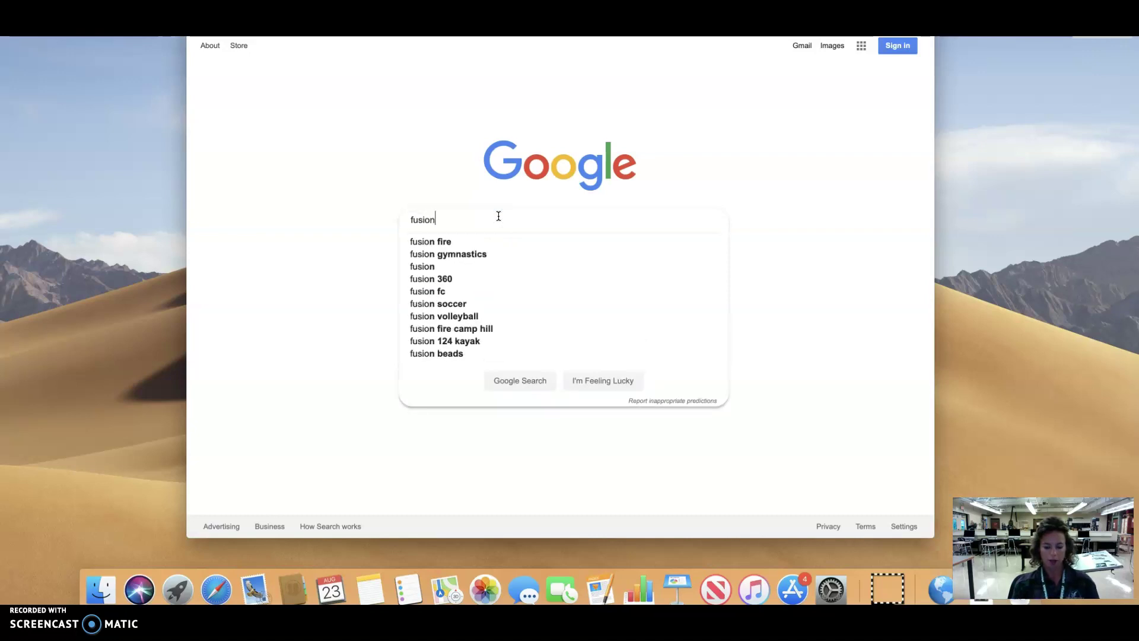
type("360")
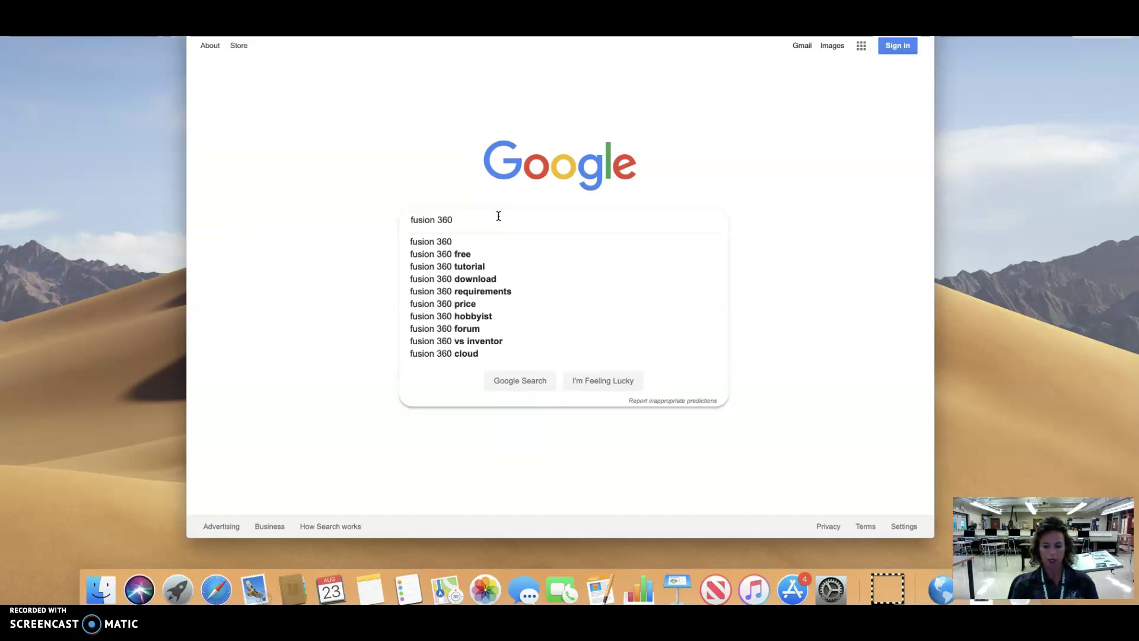
left_click(471, 254)
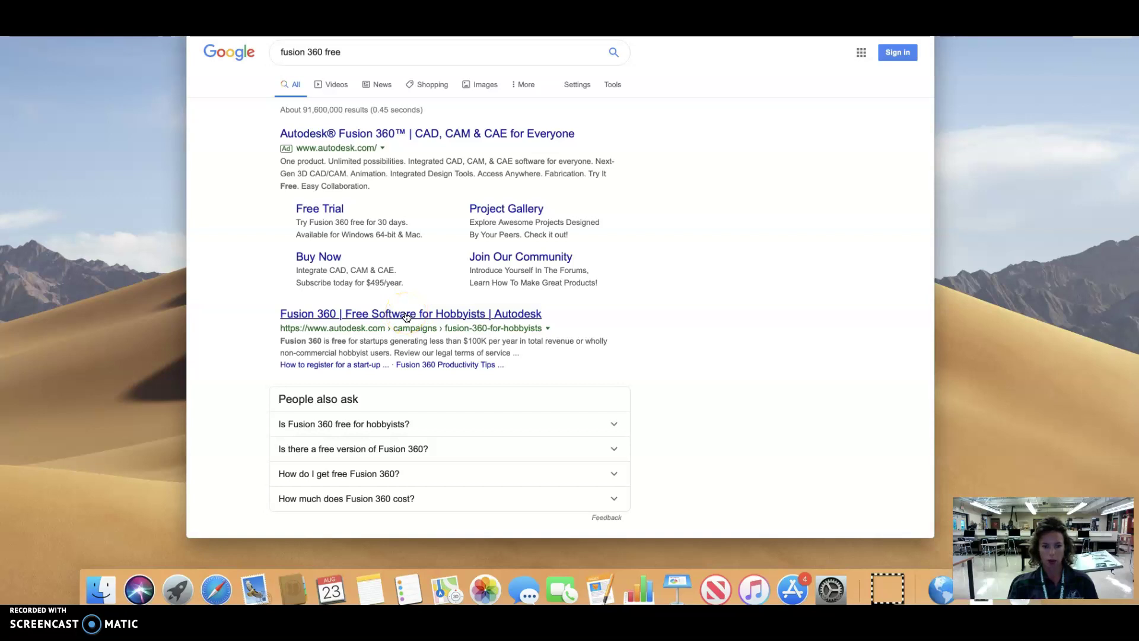
scroll(407, 320, "down", 5)
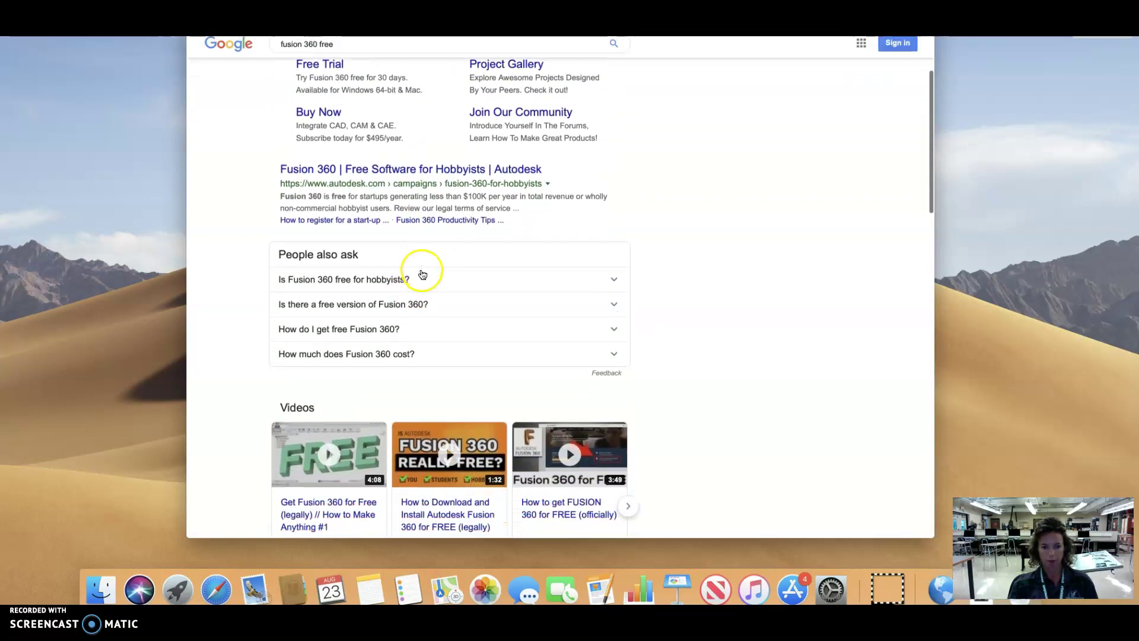
scroll(422, 275, "down", 9)
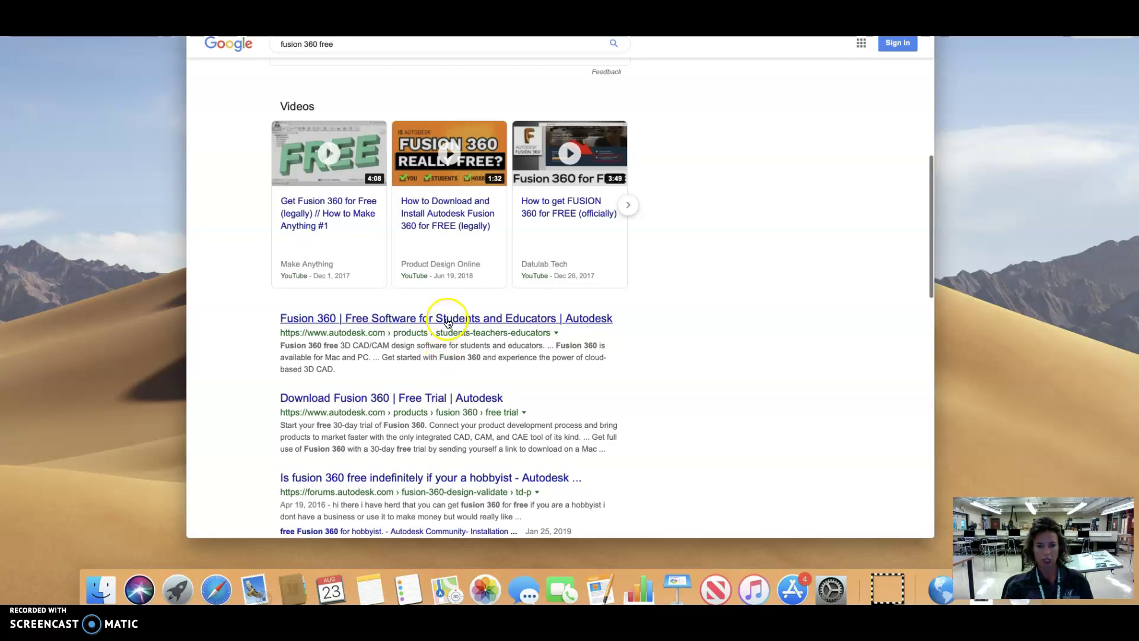
Step: Open the students and educators page, start a new account, and choose Student in the United States
left_click(448, 320)
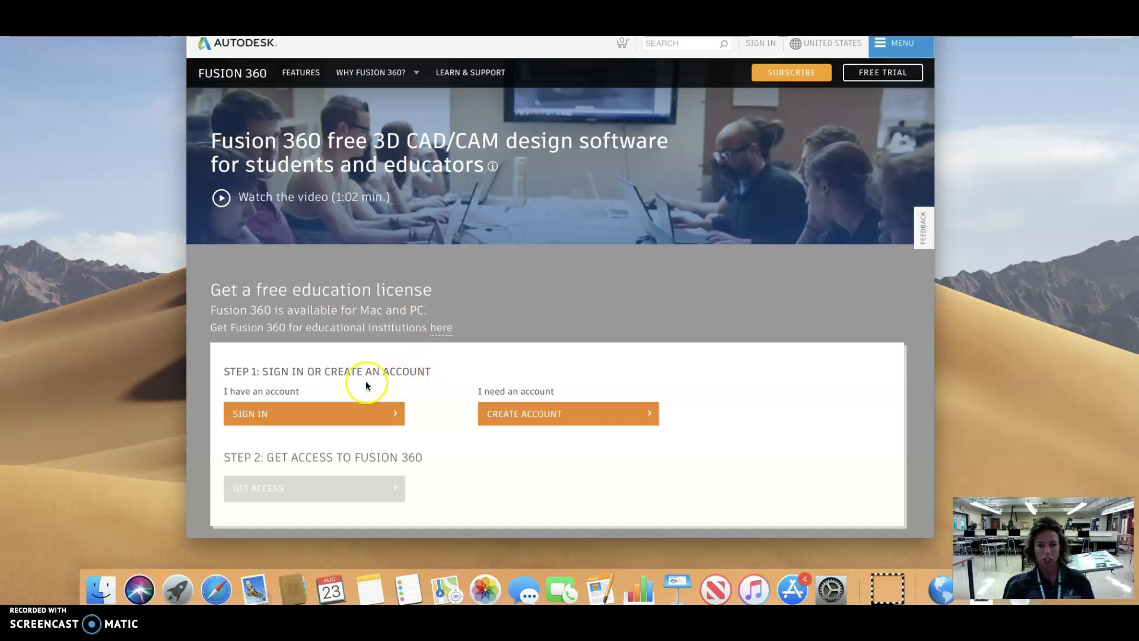
left_click(534, 414)
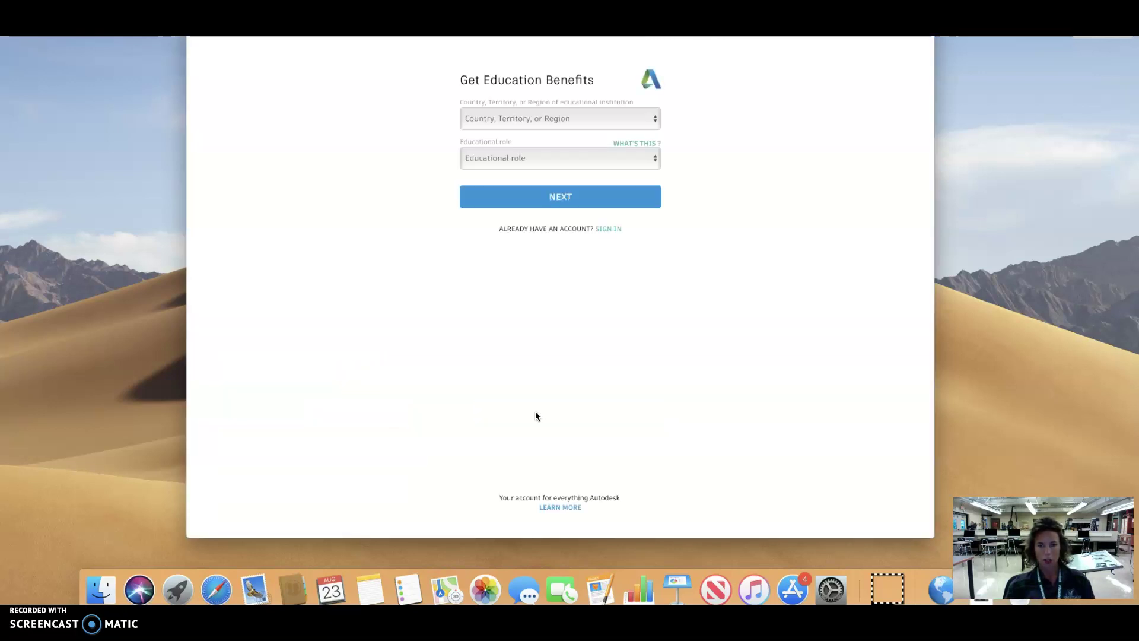
left_click(562, 158)
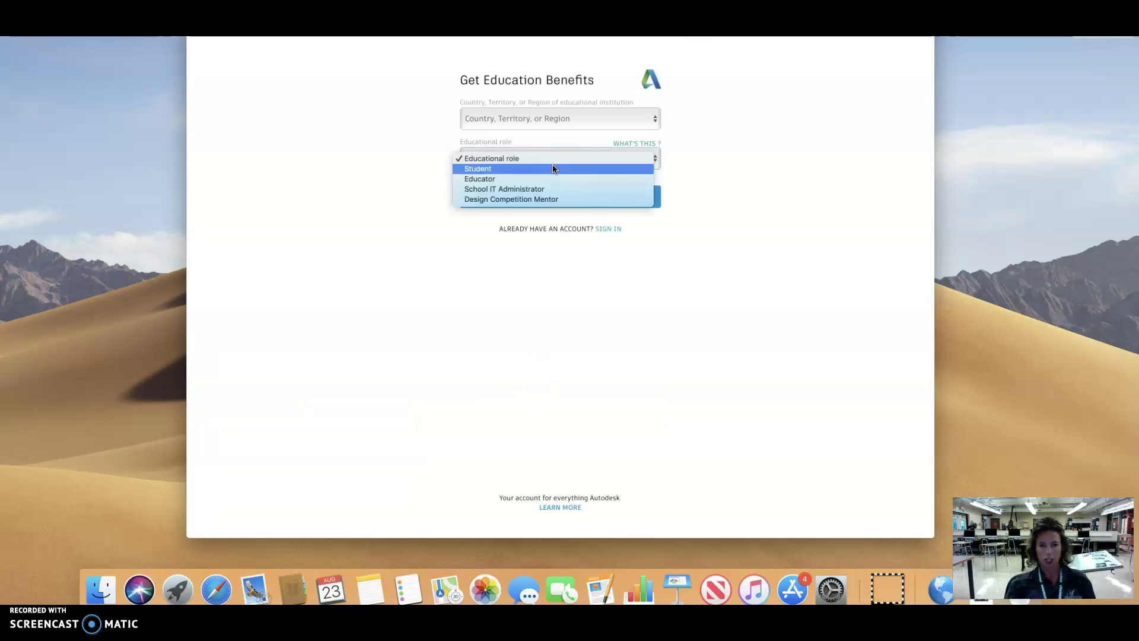
left_click(553, 168)
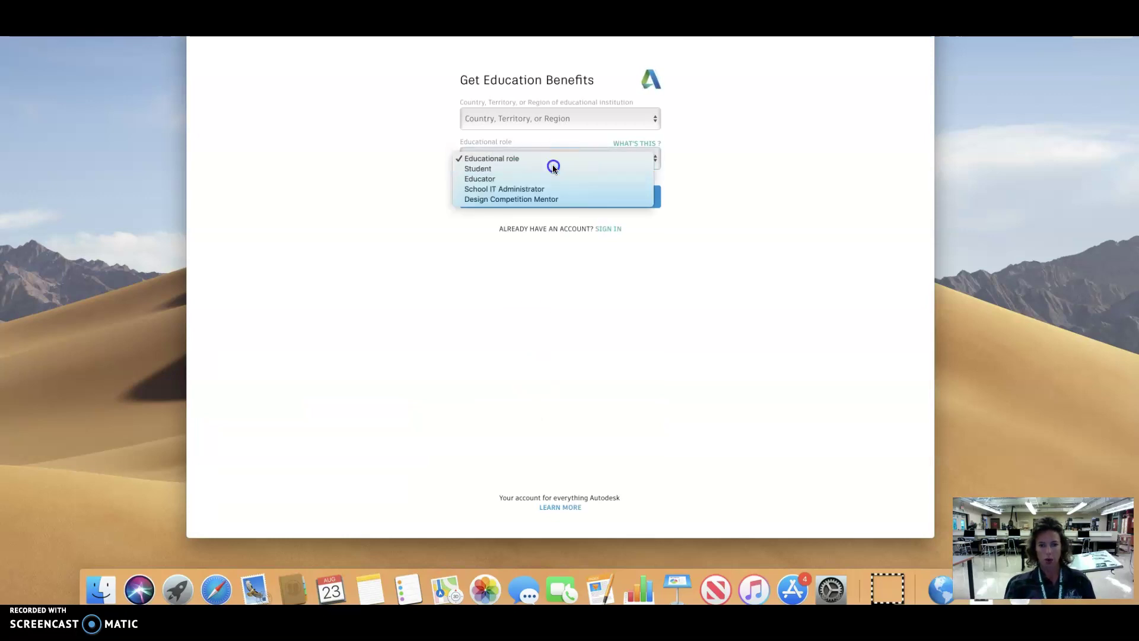
left_click(538, 124)
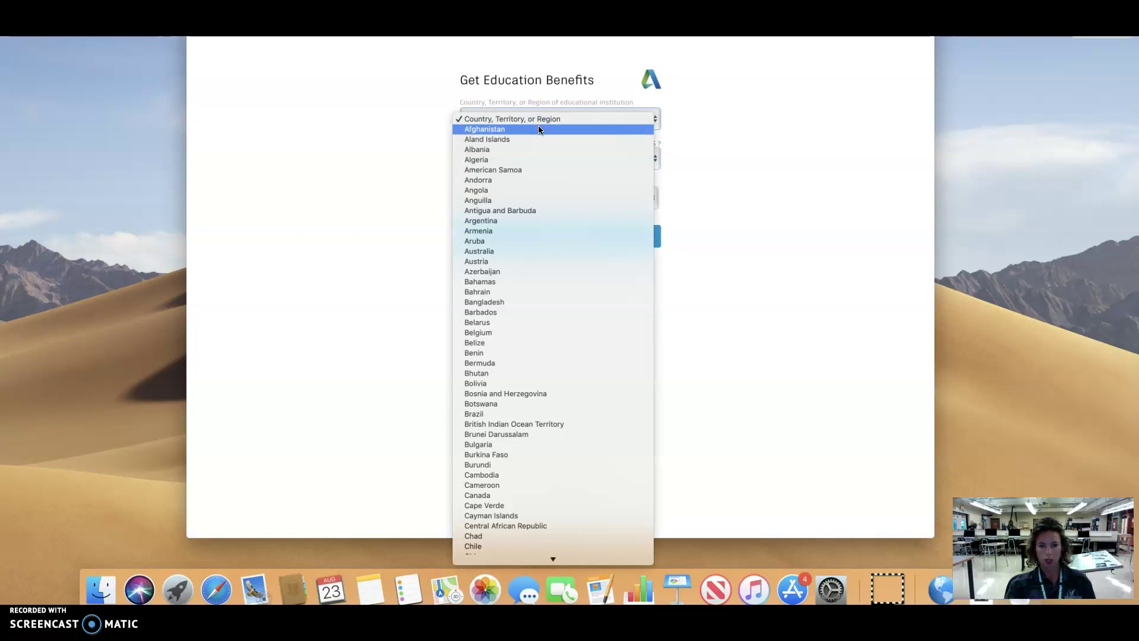
scroll(540, 124, "down", 20)
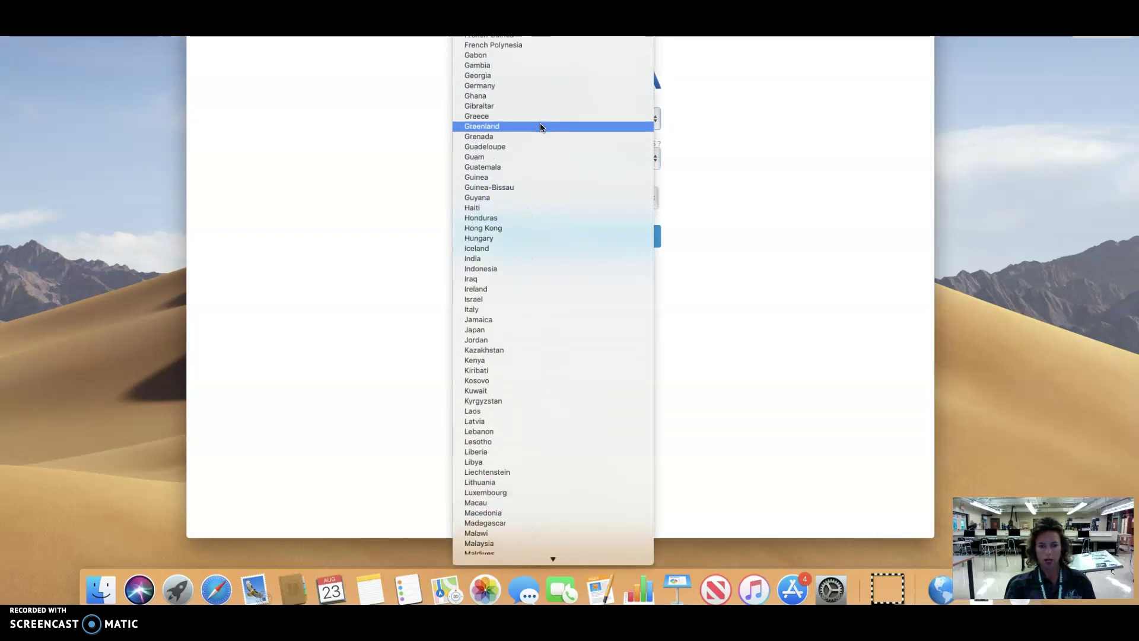
scroll(539, 124, "down", 20)
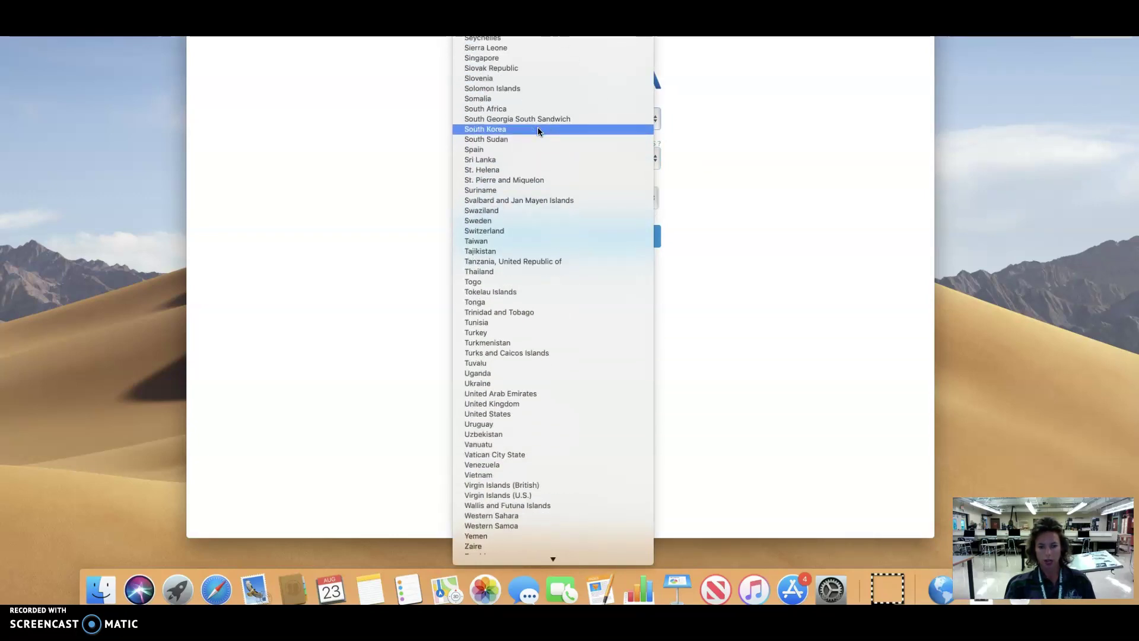
left_click(520, 415)
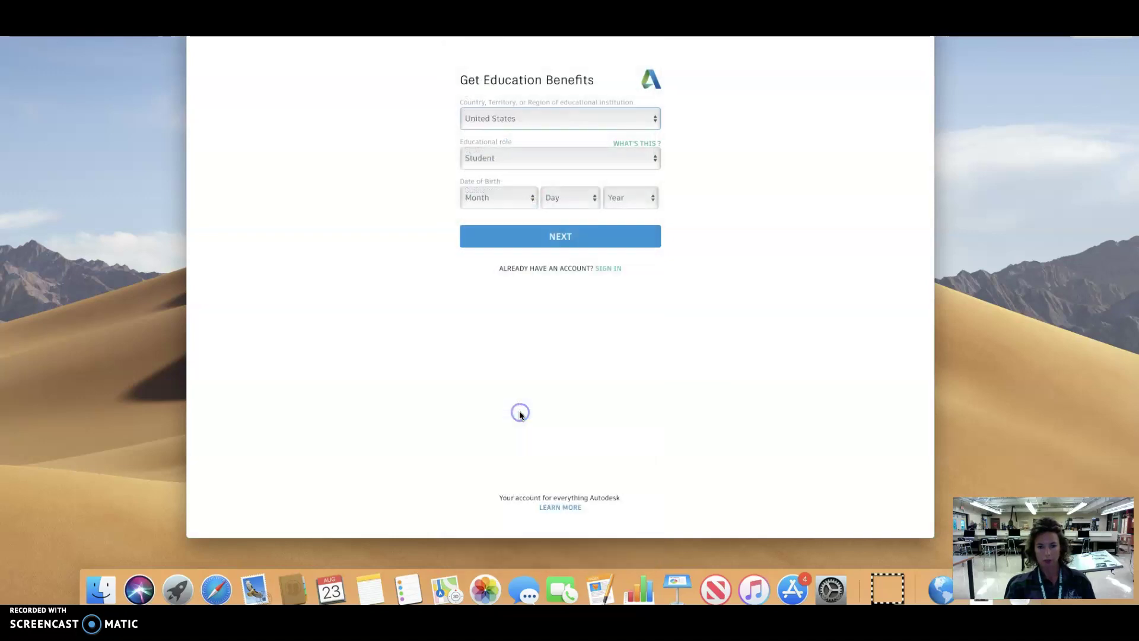
Step: Enter a March 10 birth date with the chosen year and submit the education details
left_click(531, 199)
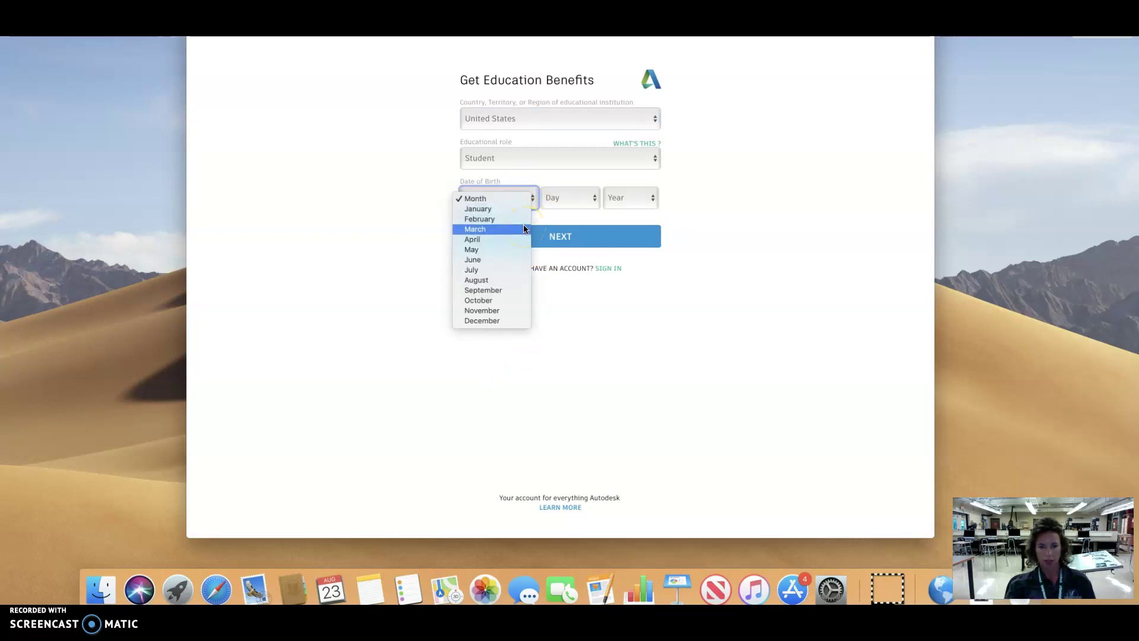
left_click(524, 229)
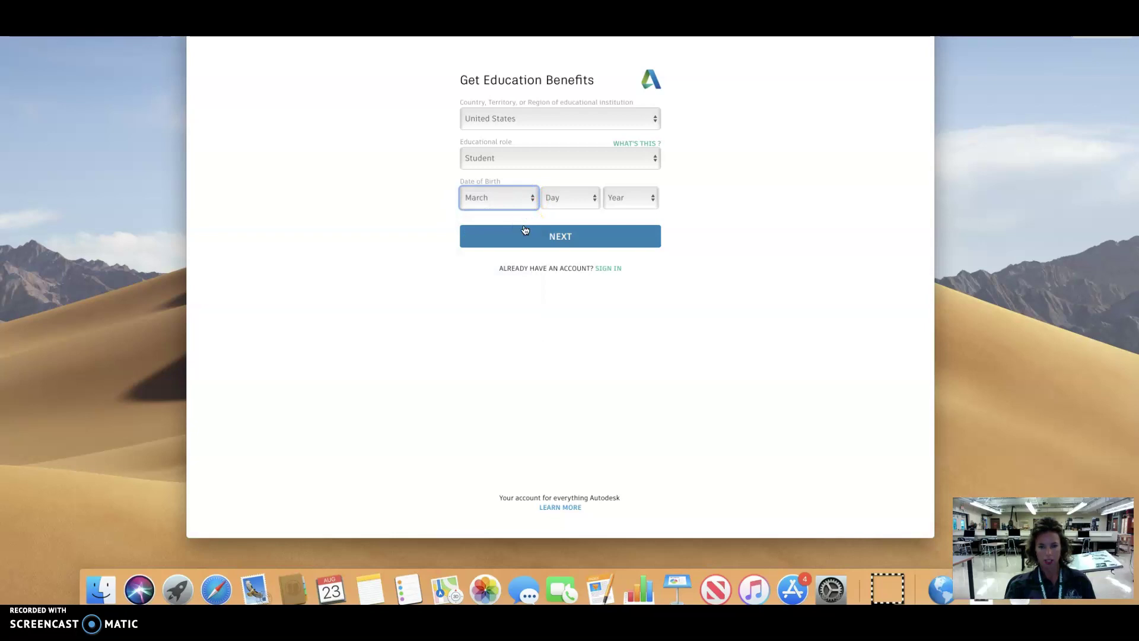
left_click(572, 211)
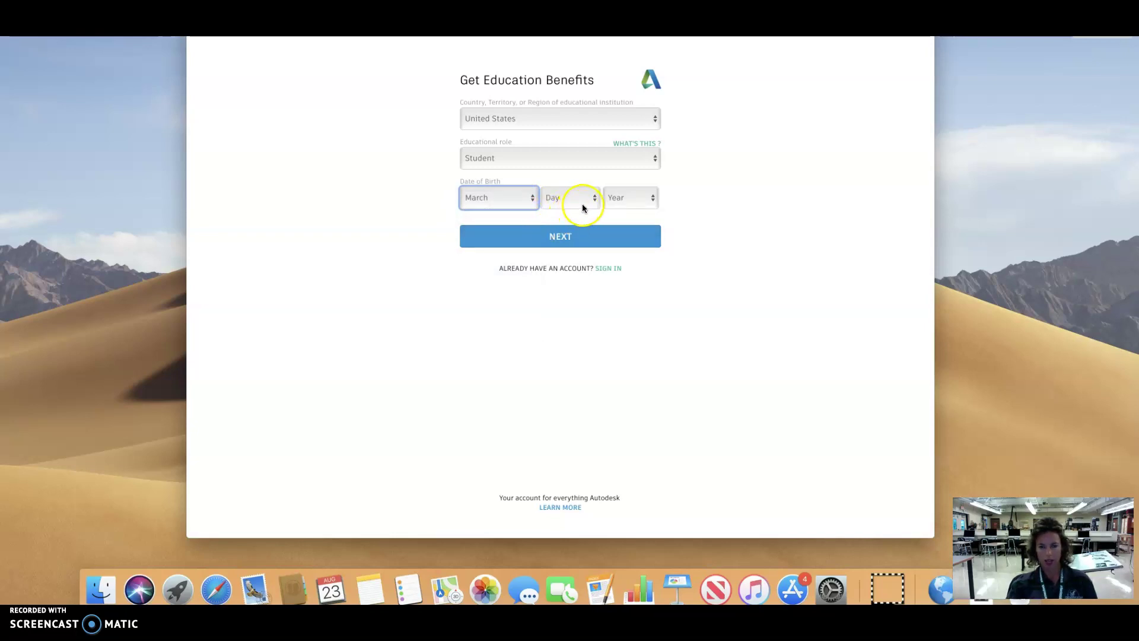
left_click(582, 204)
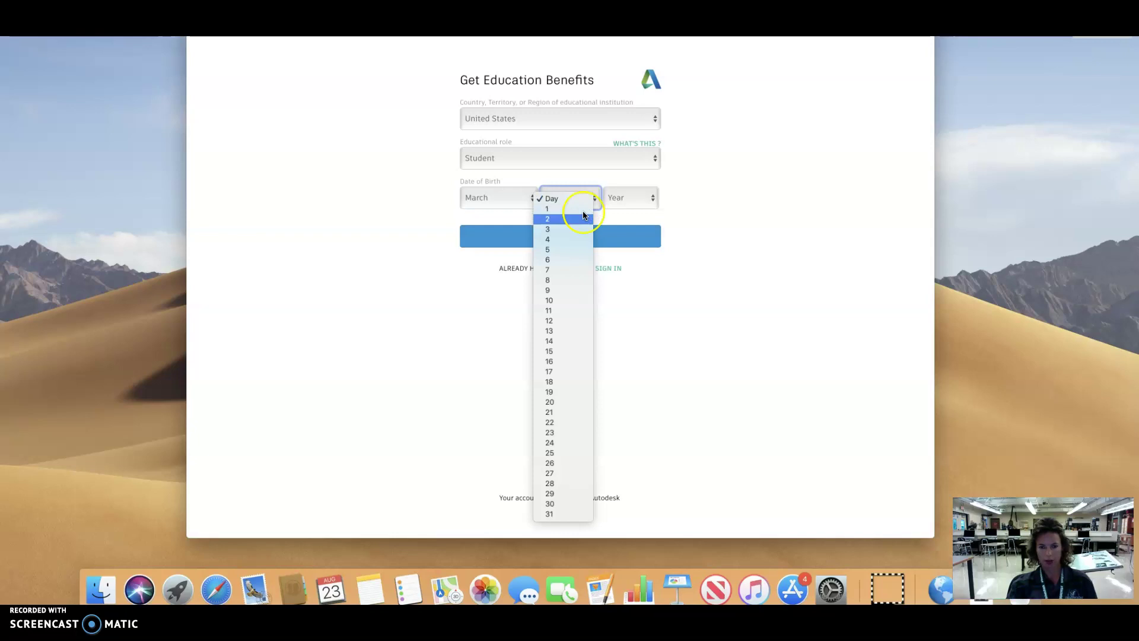
left_click(578, 301)
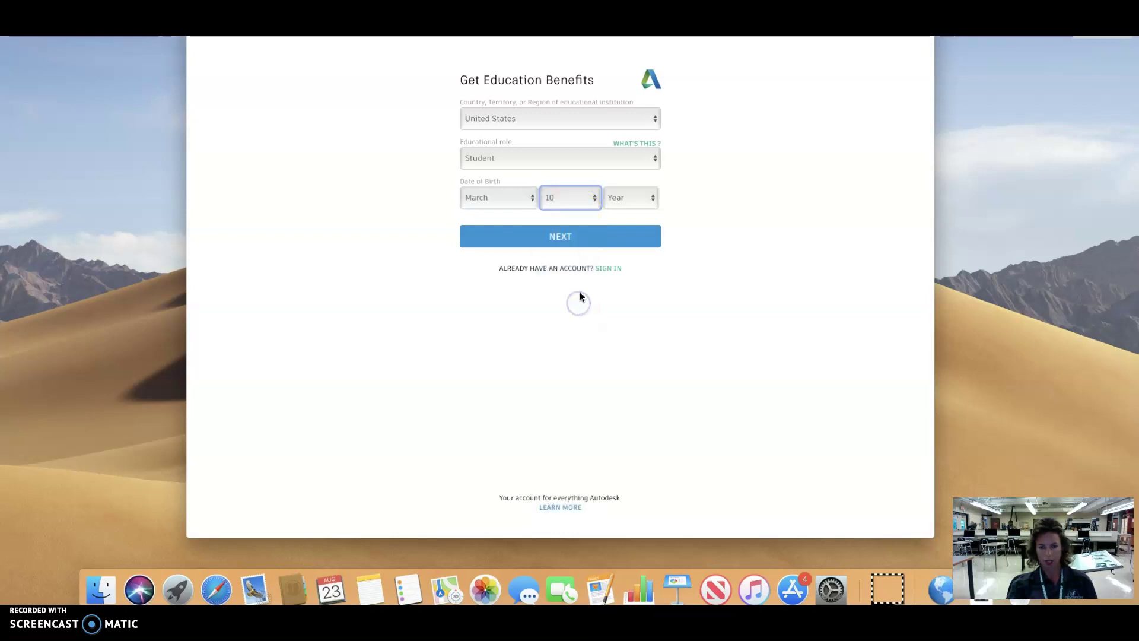
left_click(636, 202)
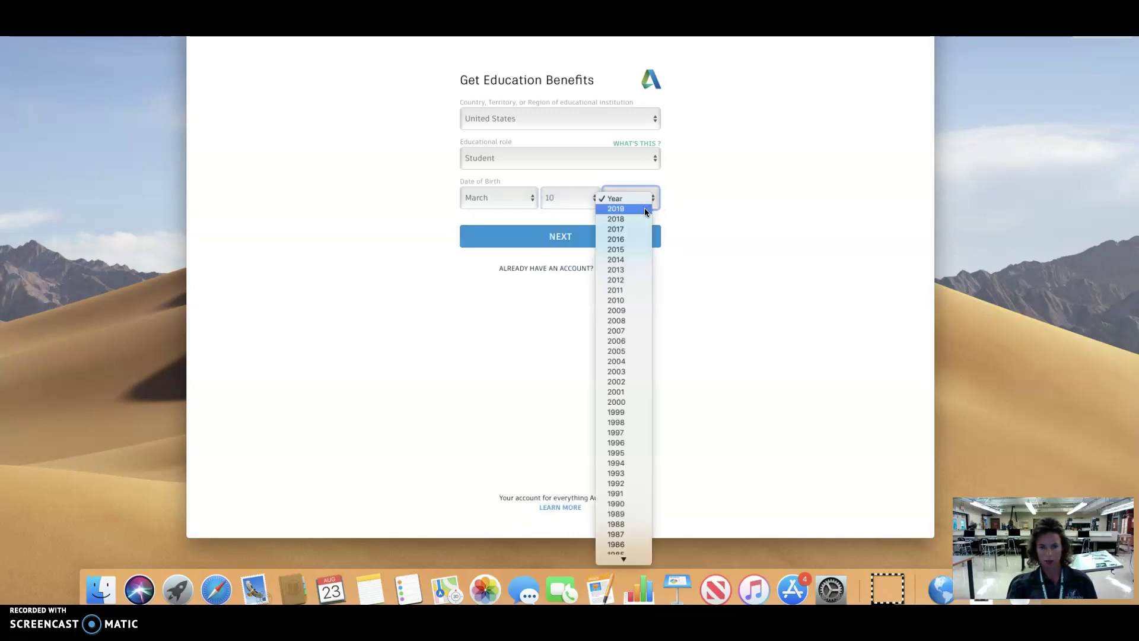
scroll(645, 226, "down", 10)
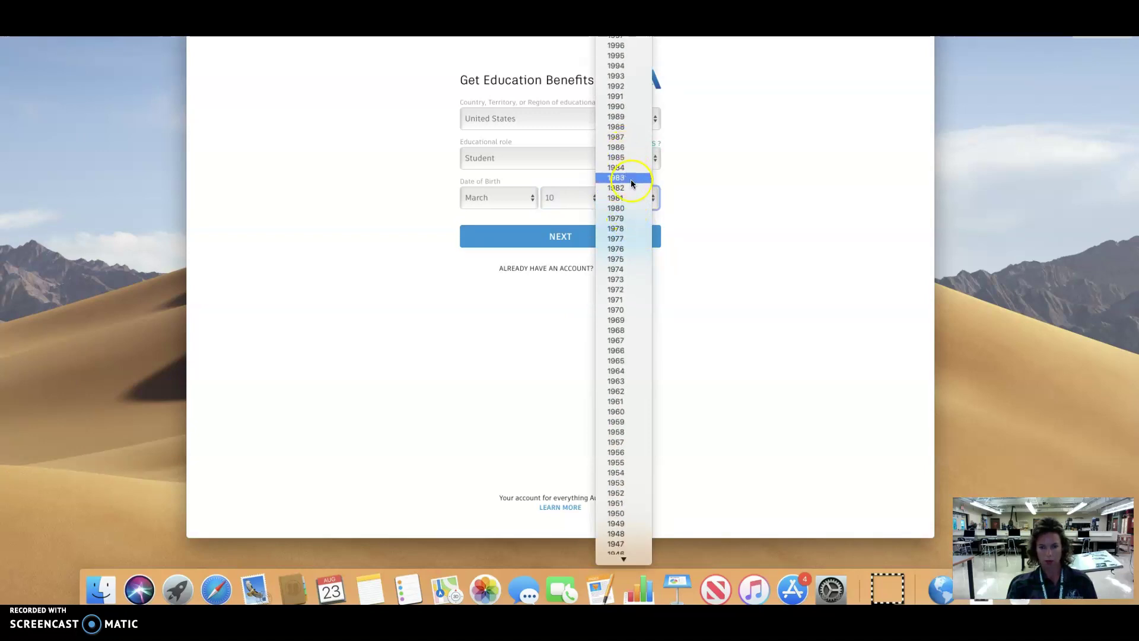
left_click(627, 99)
left_click(594, 238)
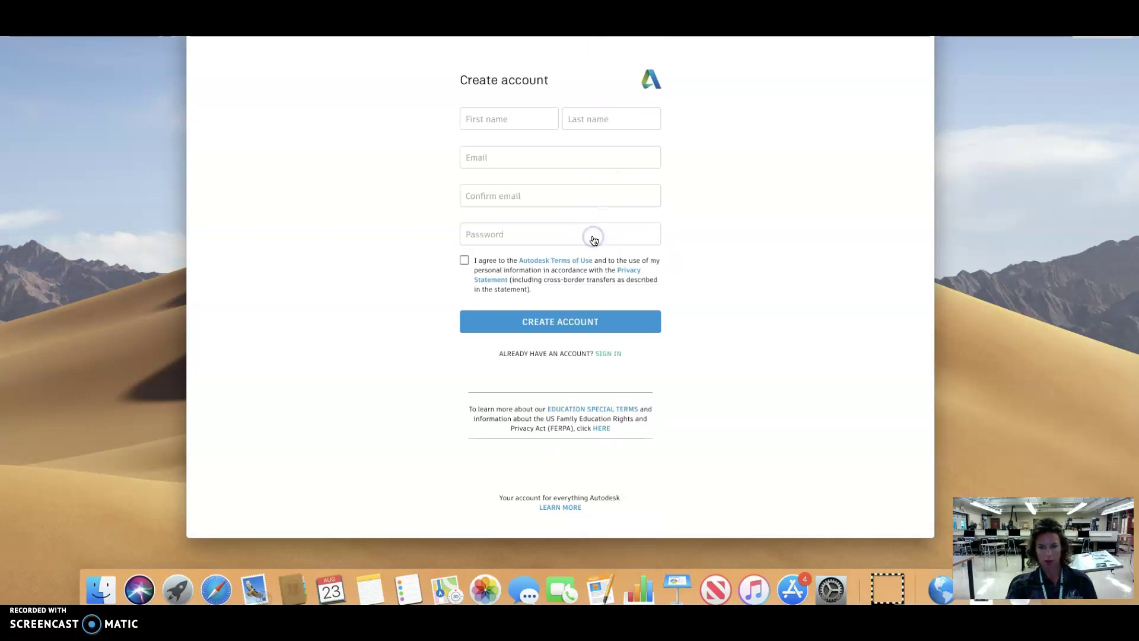
Step: Enter the student's first and last name and school e-mail, then confirm the e-mail
left_click(507, 122)
left_click(587, 118)
left_click(542, 154)
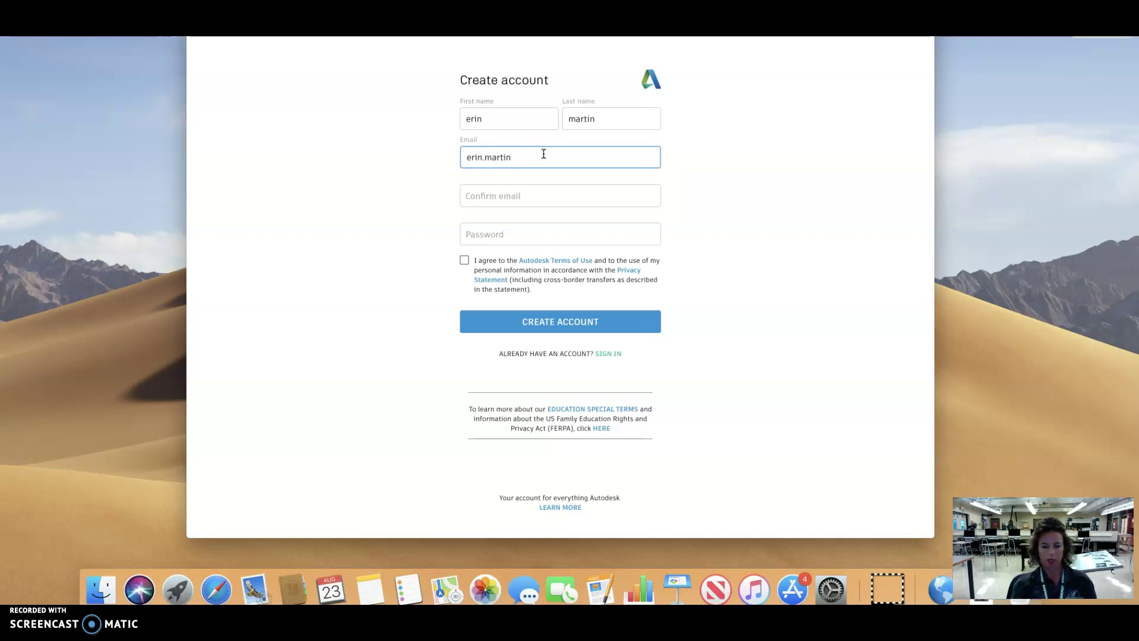
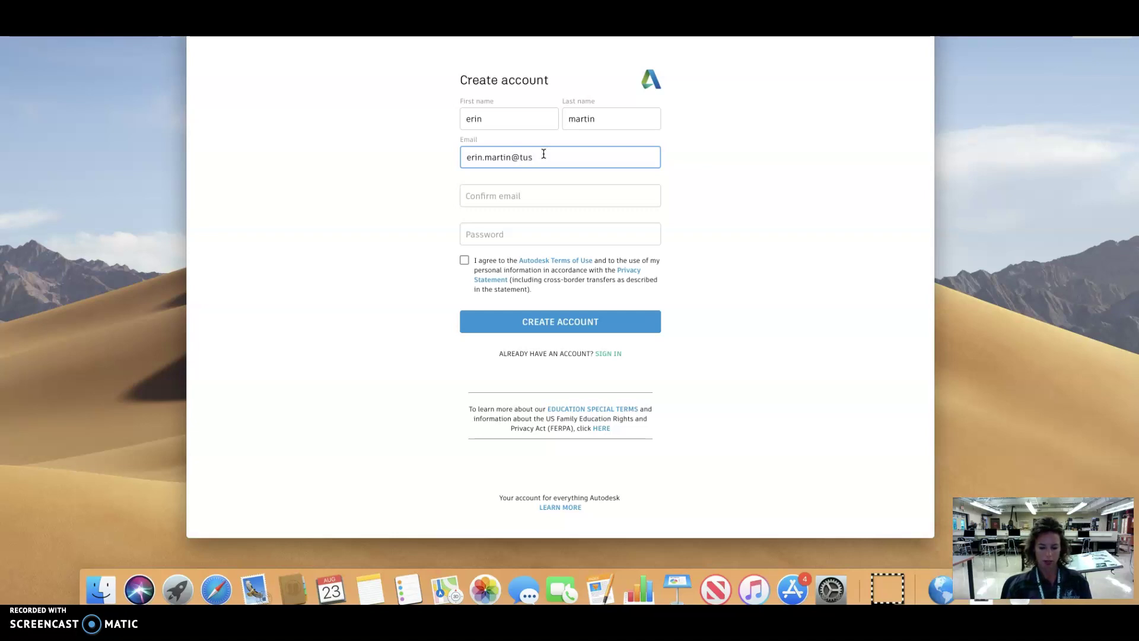
left_click(529, 186)
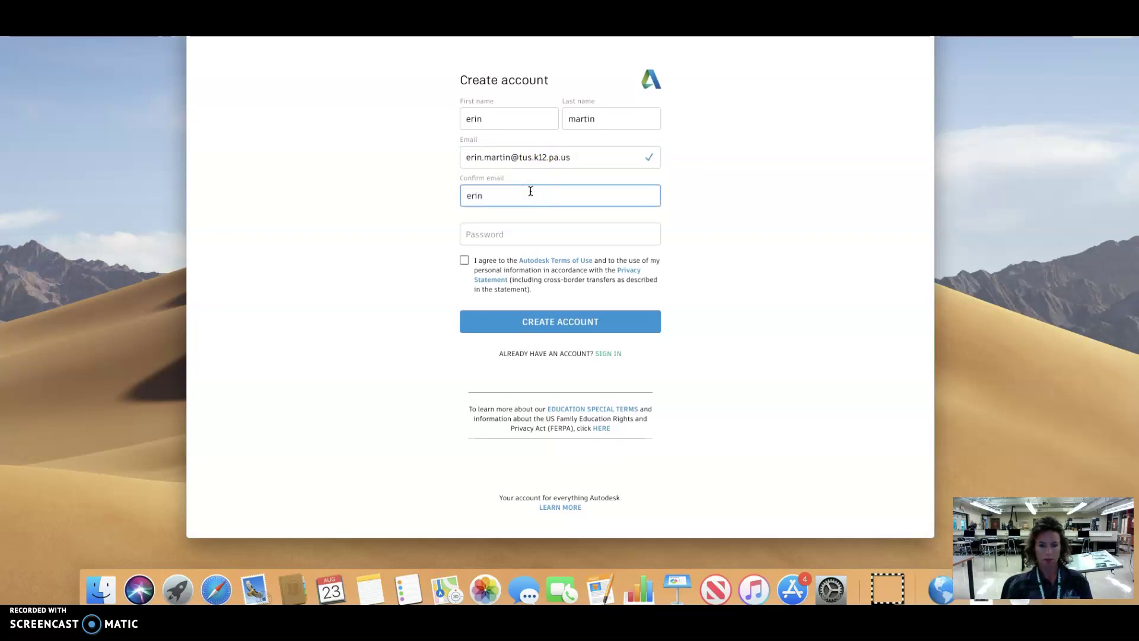
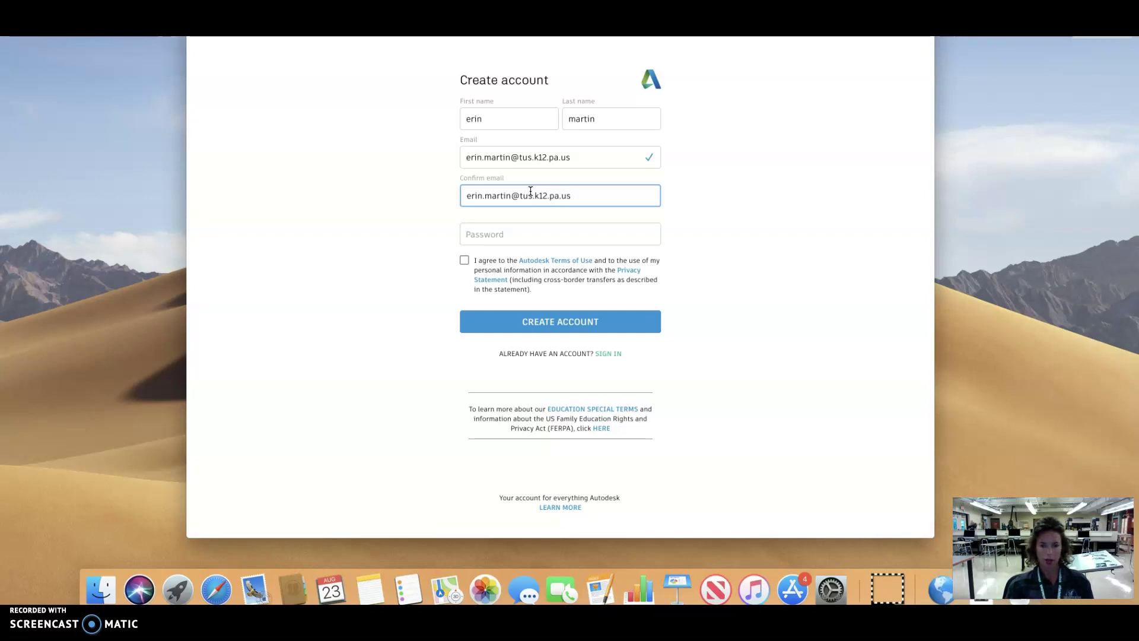
Step: Enter the account password, accept the terms of use, and submit the form
left_click(514, 231)
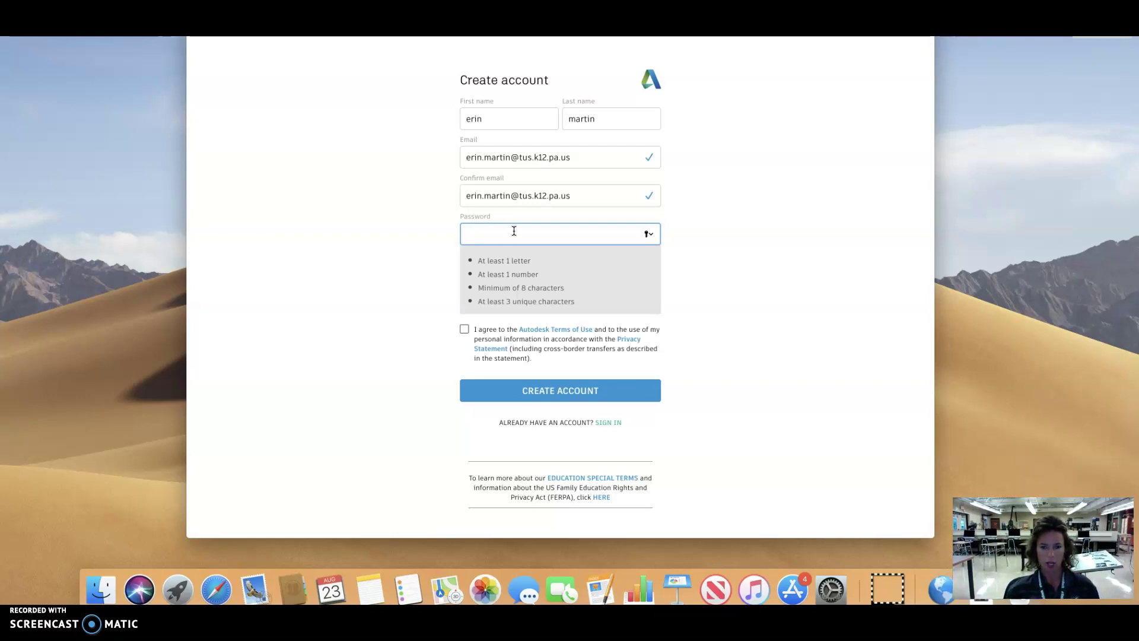
left_click(514, 231)
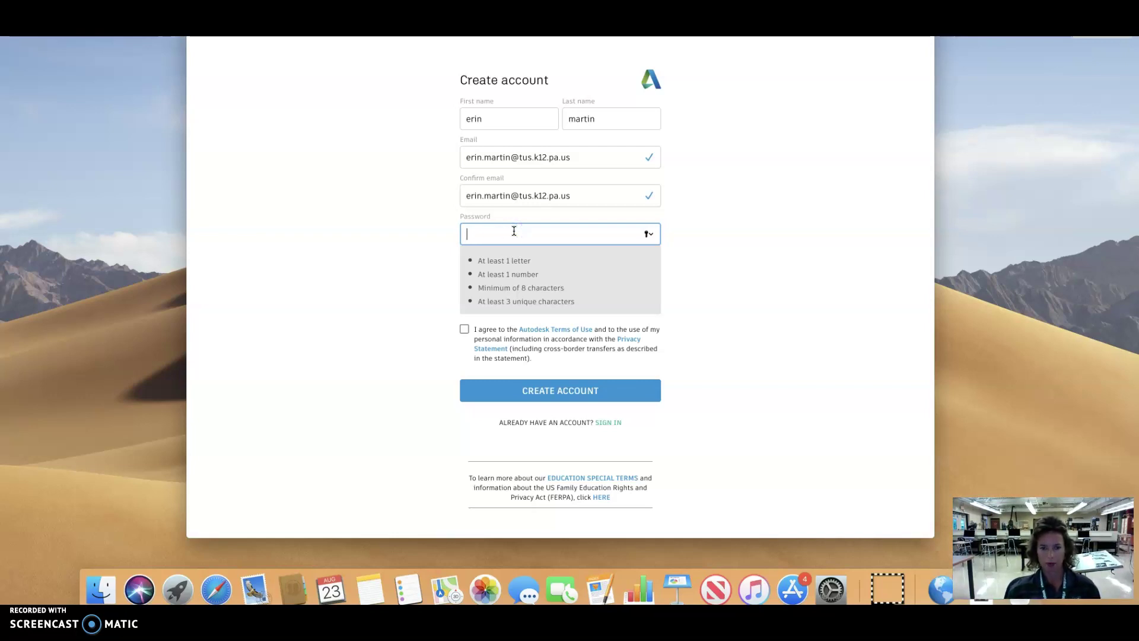
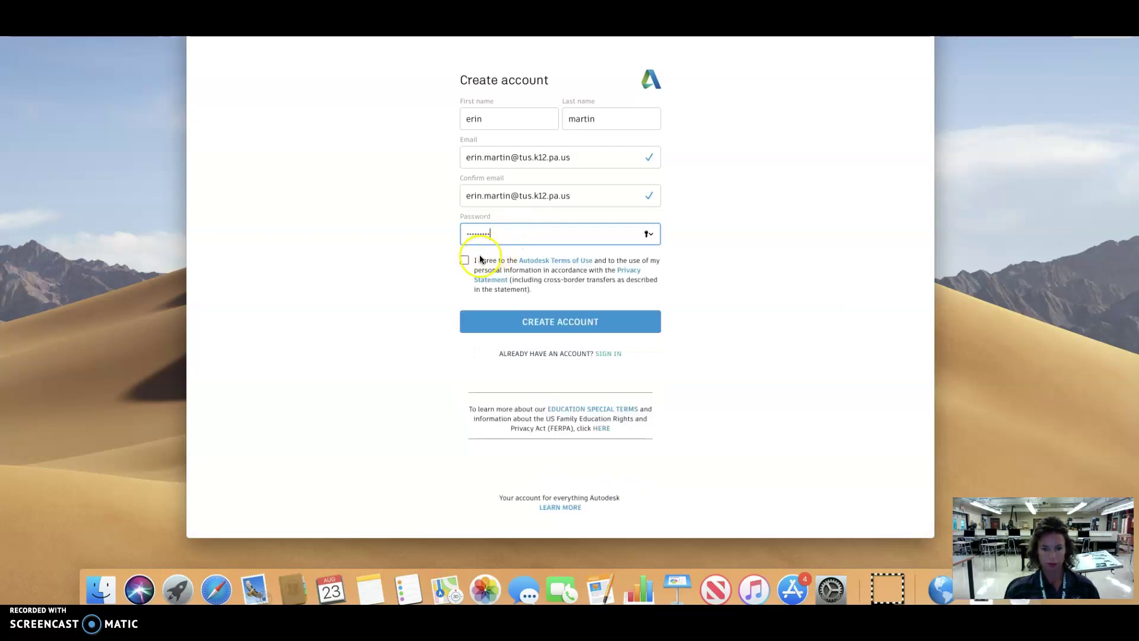
left_click(464, 262)
left_click(583, 325)
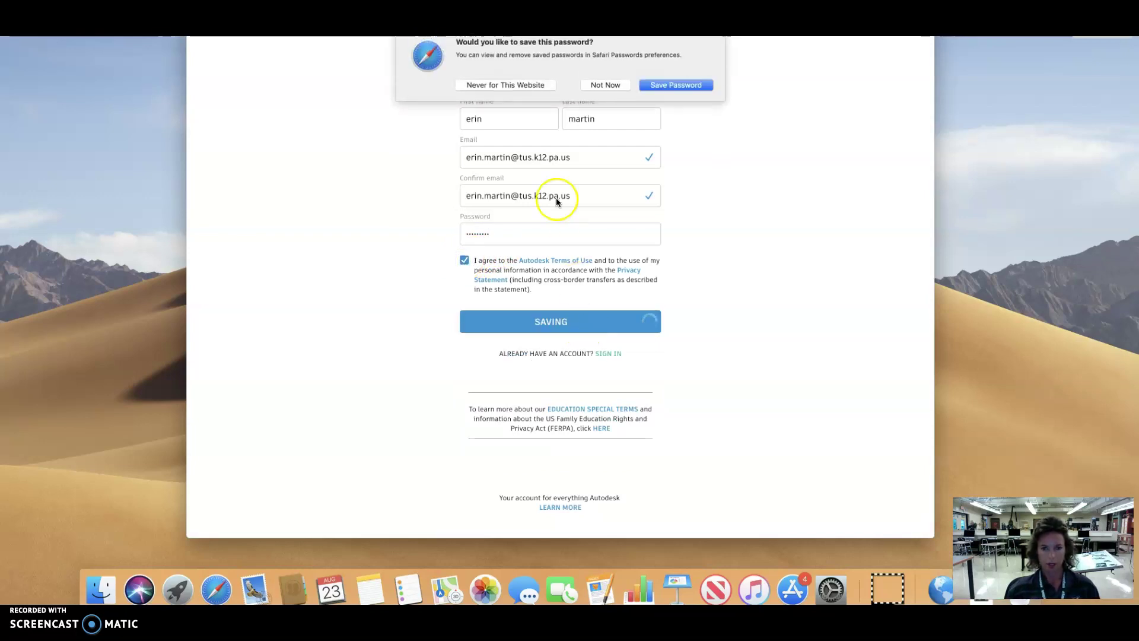
Step: Decline saving the password in Safari and bring the Verification required page forward
left_click(619, 87)
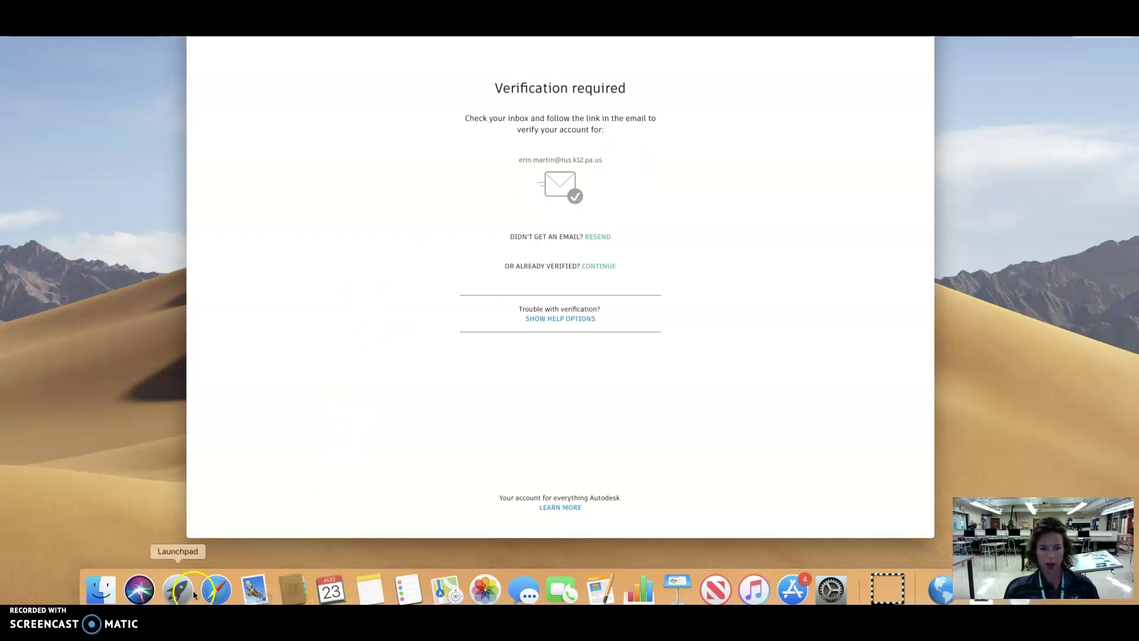
left_click(23, 537)
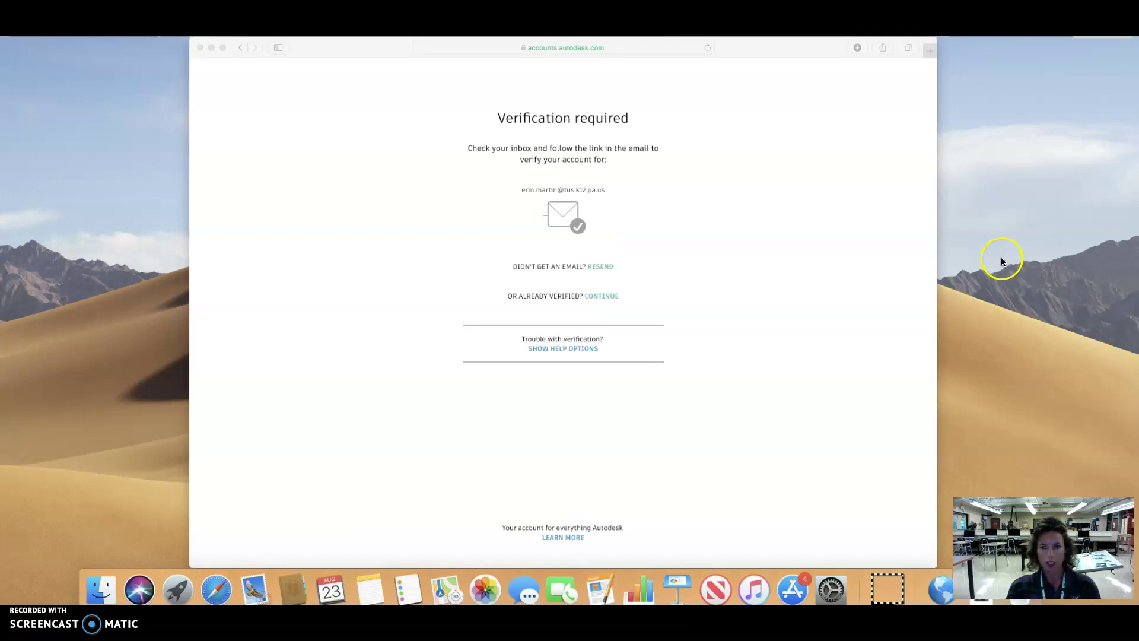
Step: In a new tab, Google 'tuscarora school district', open the district website and dismiss its announcement
left_click(906, 48)
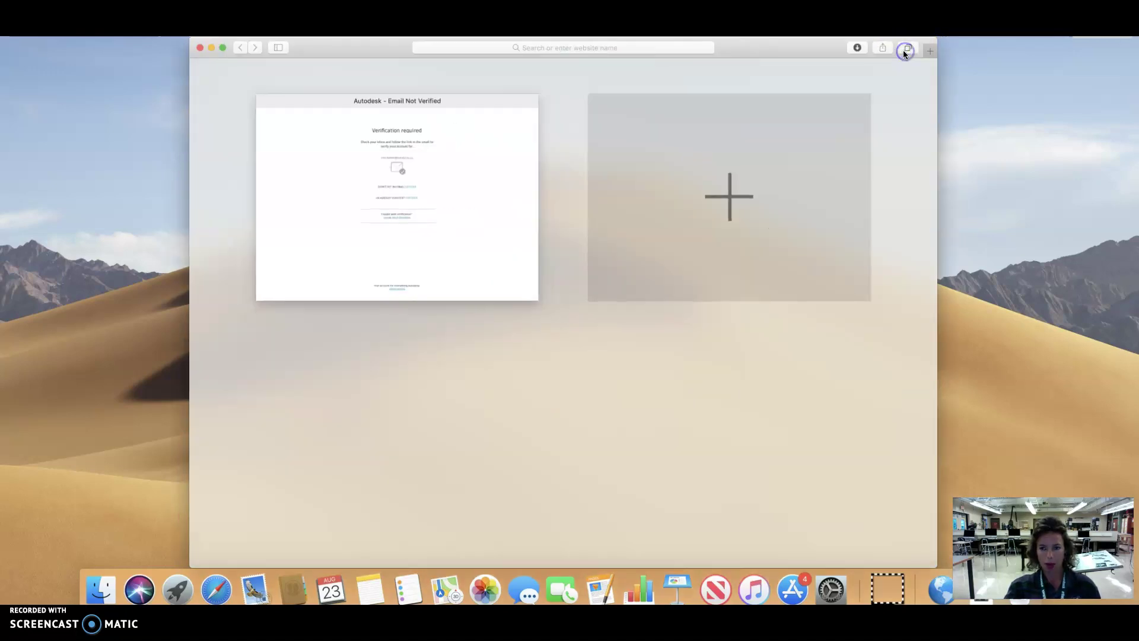
left_click(742, 161)
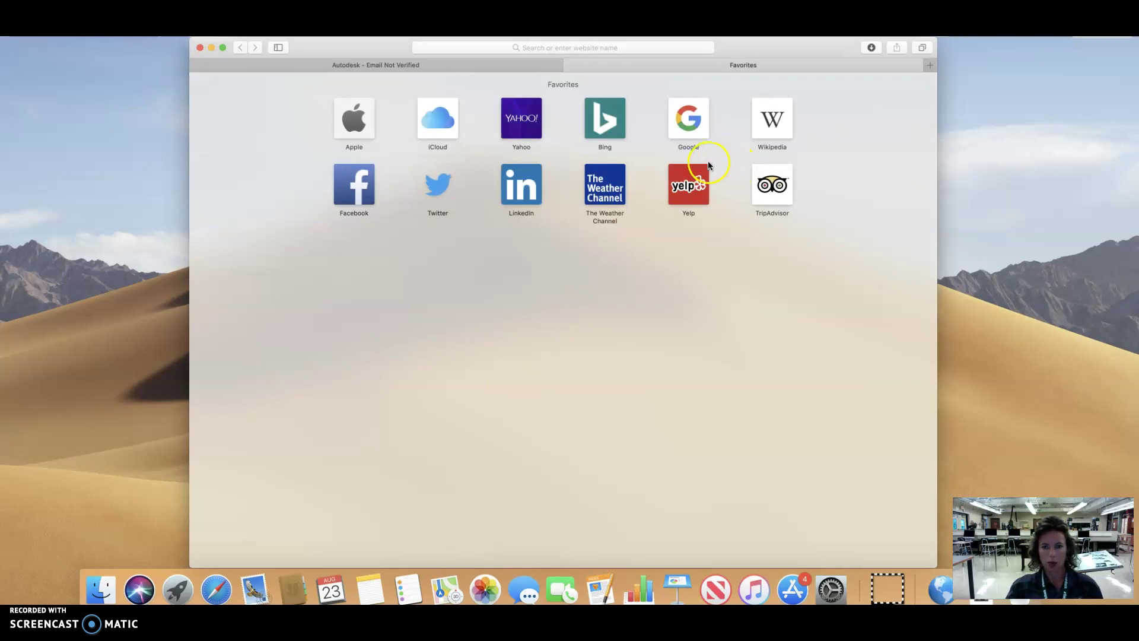
left_click(704, 125)
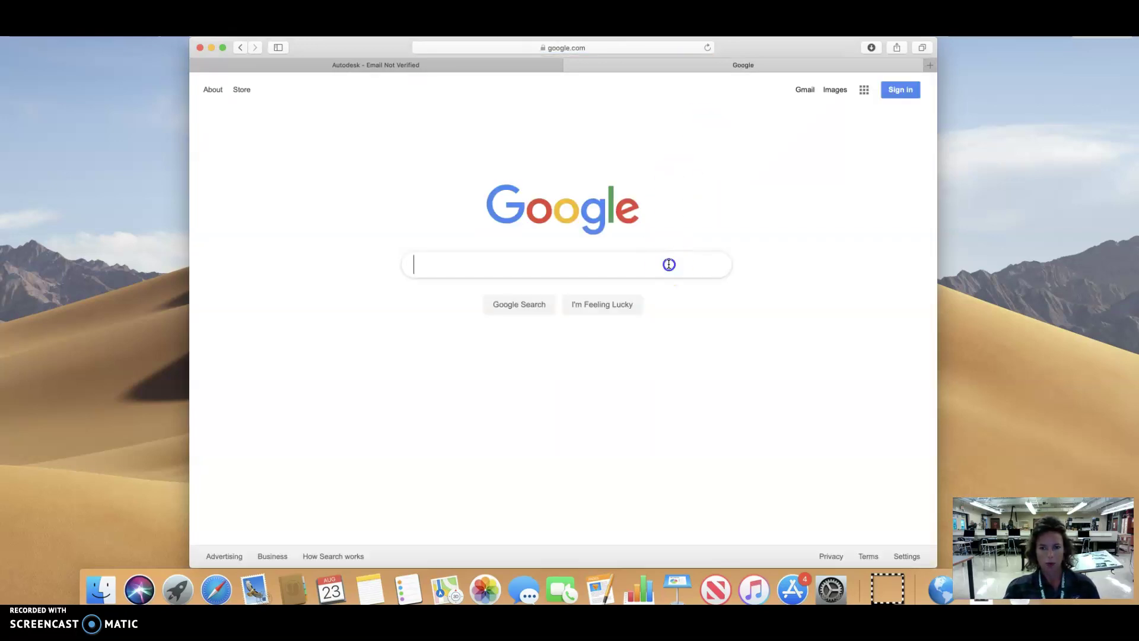
left_click(669, 264)
type("tu")
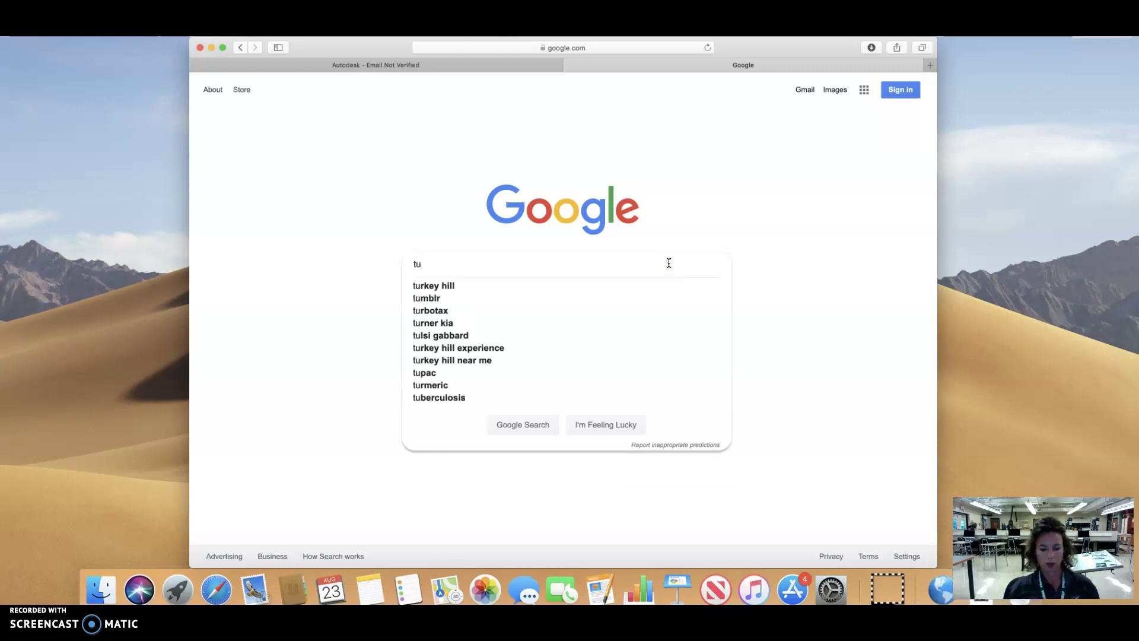
type("s")
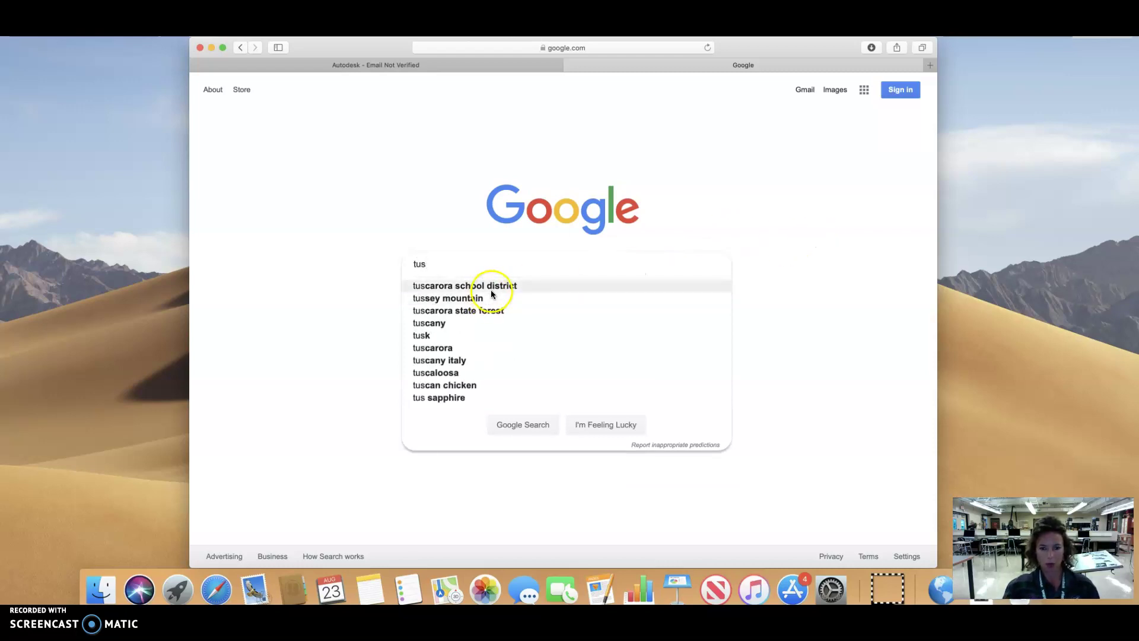
left_click(491, 290)
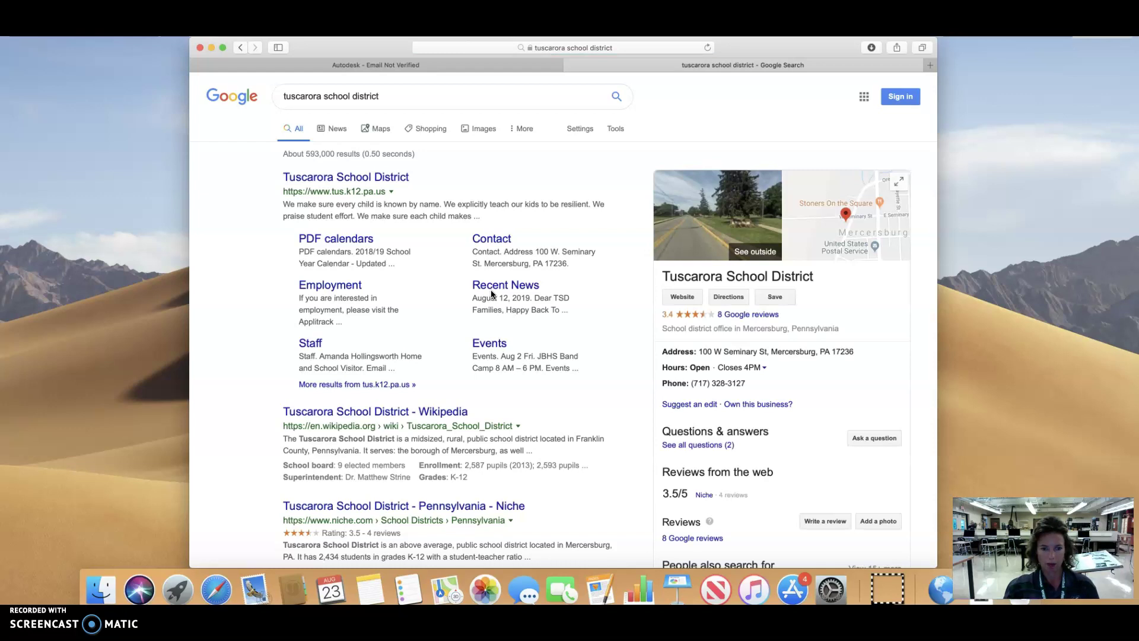
left_click(389, 178)
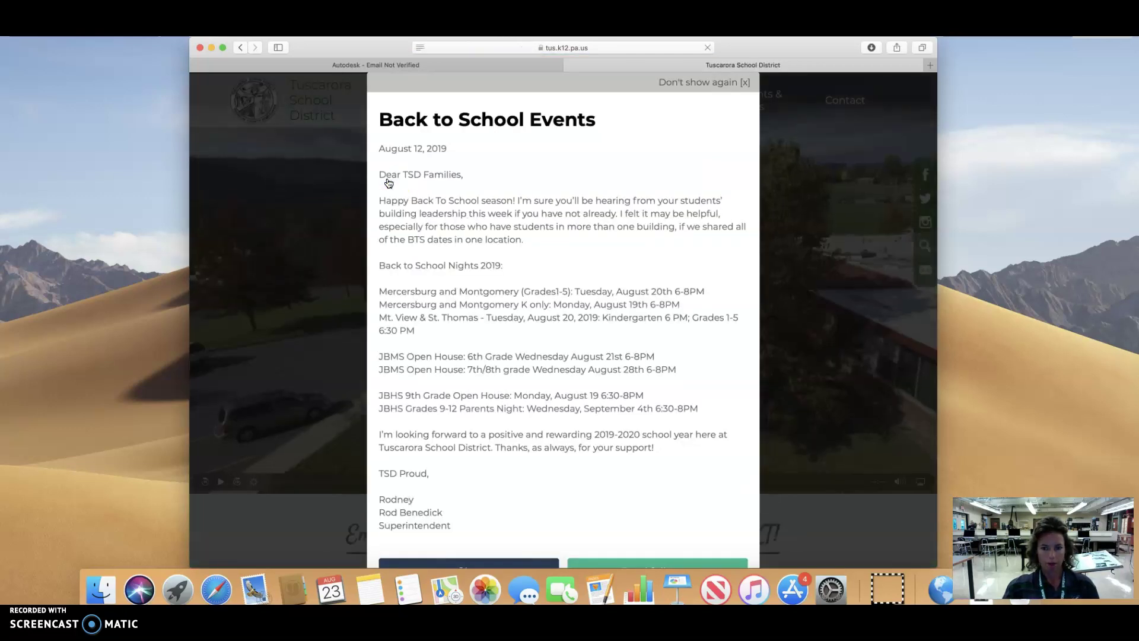
left_click(758, 92)
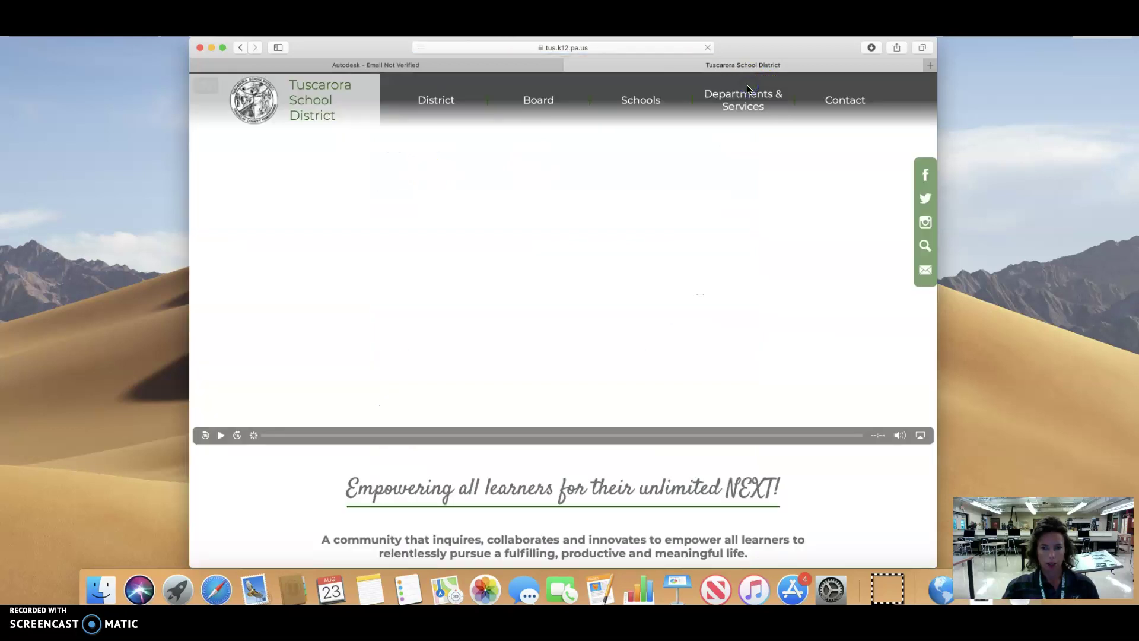
mouse_move(730, 95)
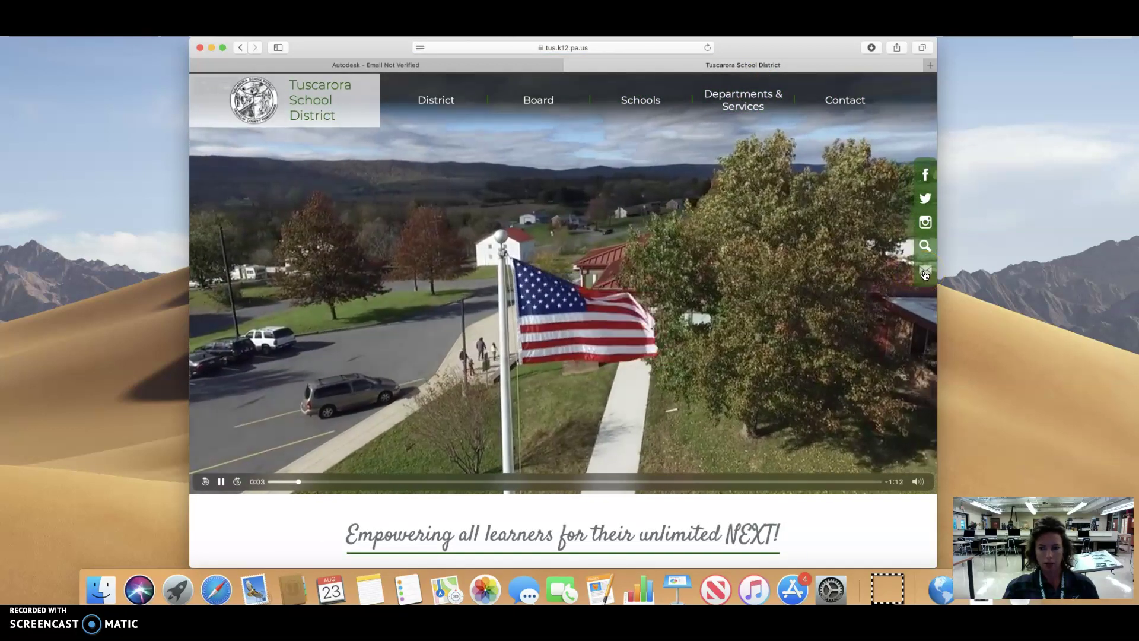
Step: Follow the email link on the district website's sidebar to the Outlook Web App inbox
left_click(925, 275)
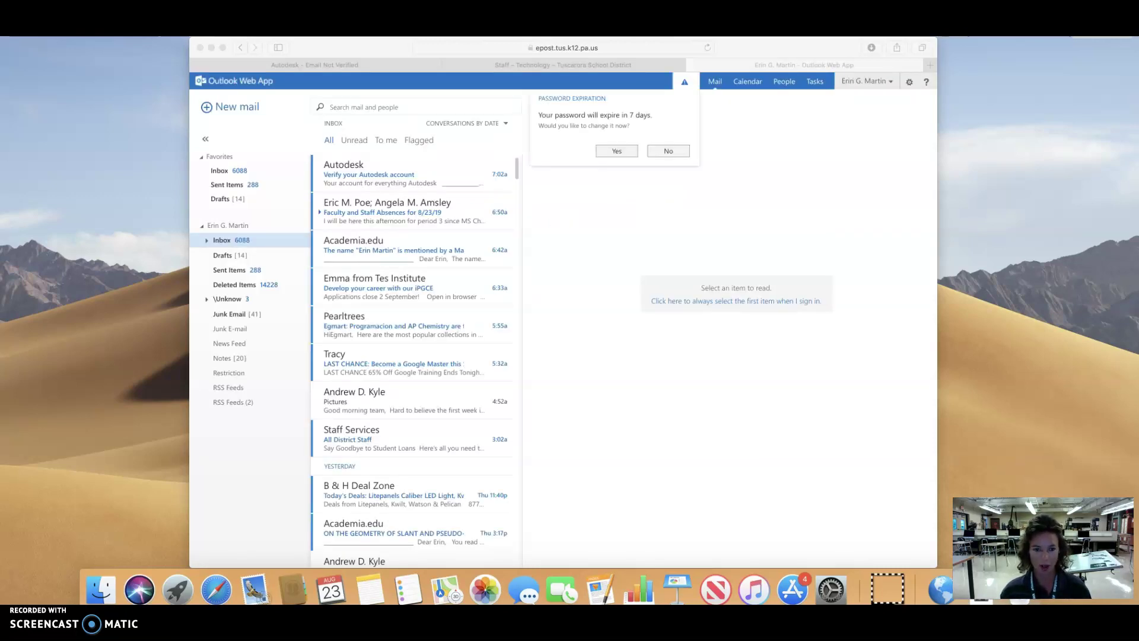
Step: Skip the password-change prompt, open 'Verify your Autodesk account', verify the e-mail, and finish
left_click(655, 152)
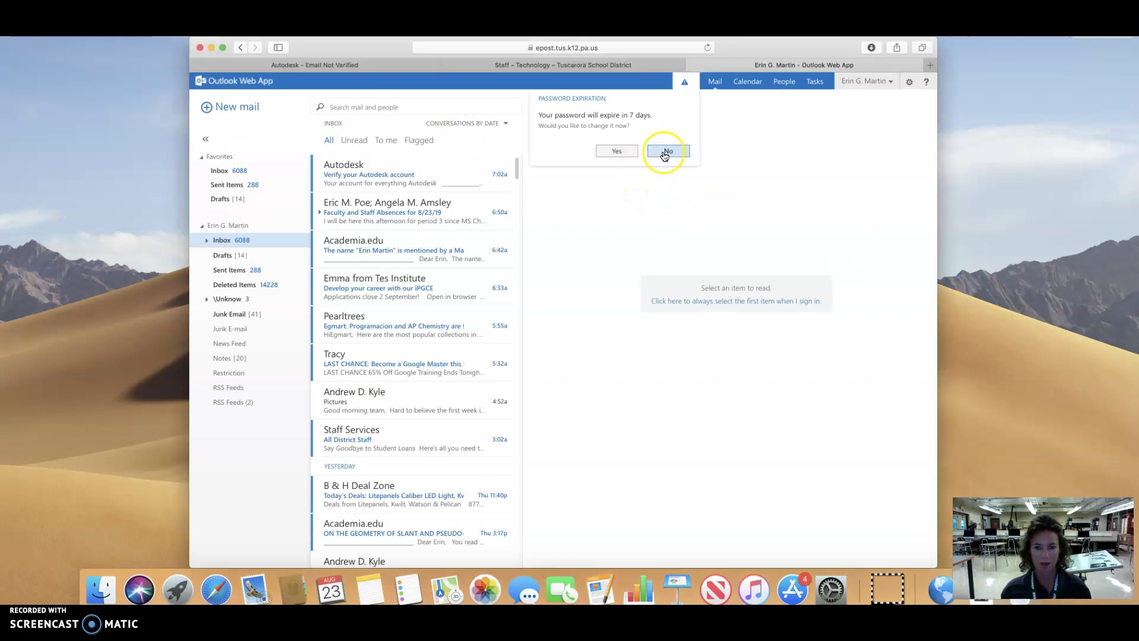
left_click(666, 152)
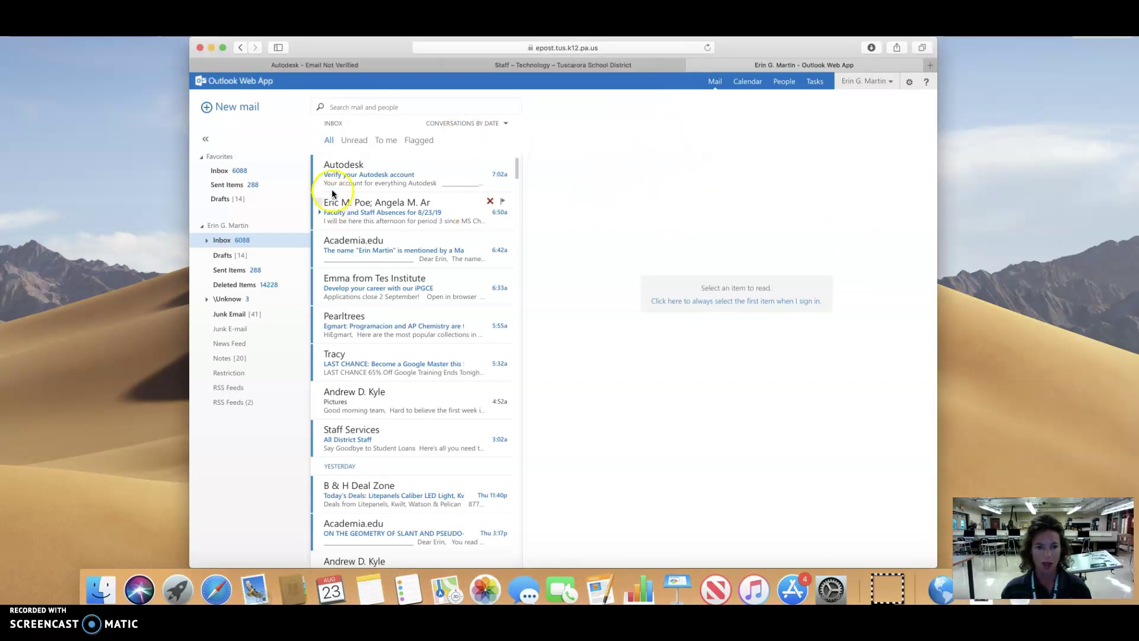
mouse_move(338, 183)
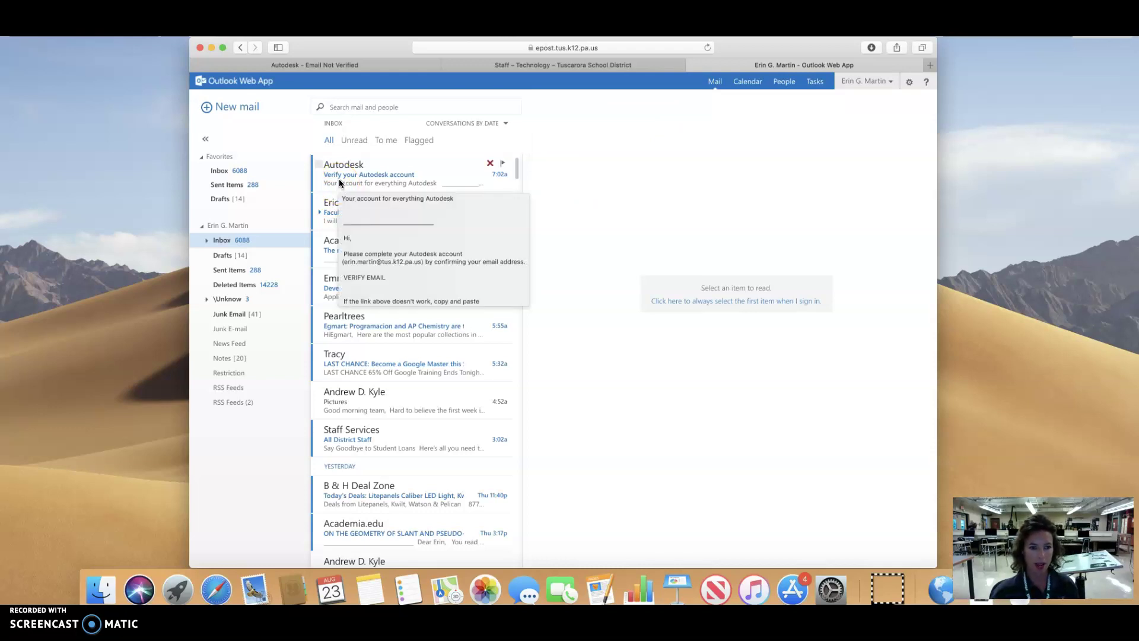
left_click(339, 180)
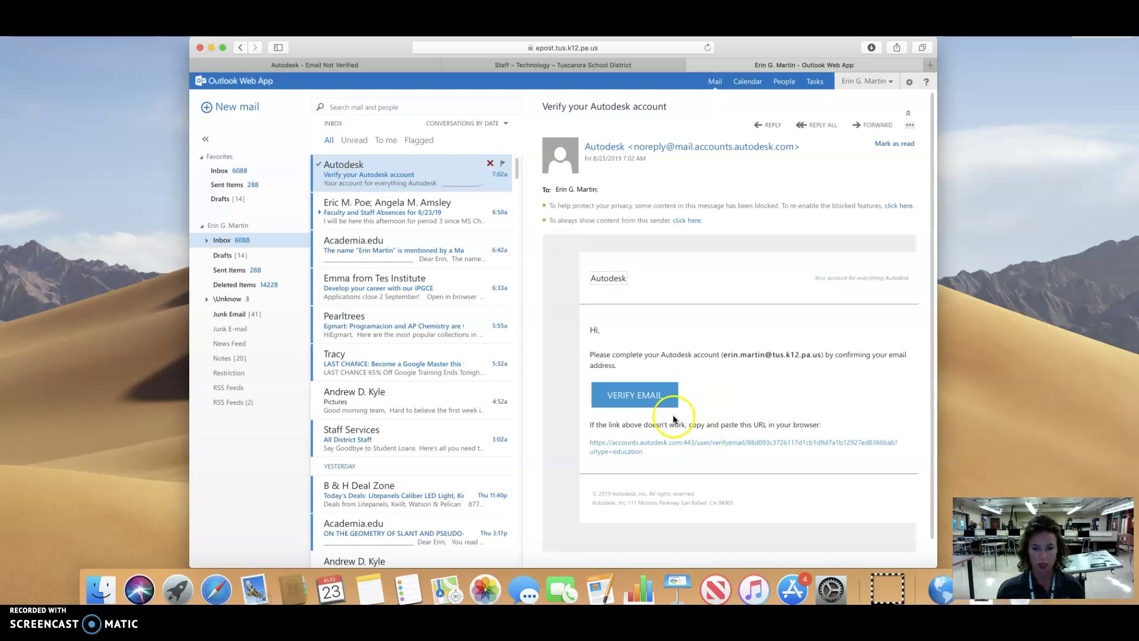
left_click(658, 401)
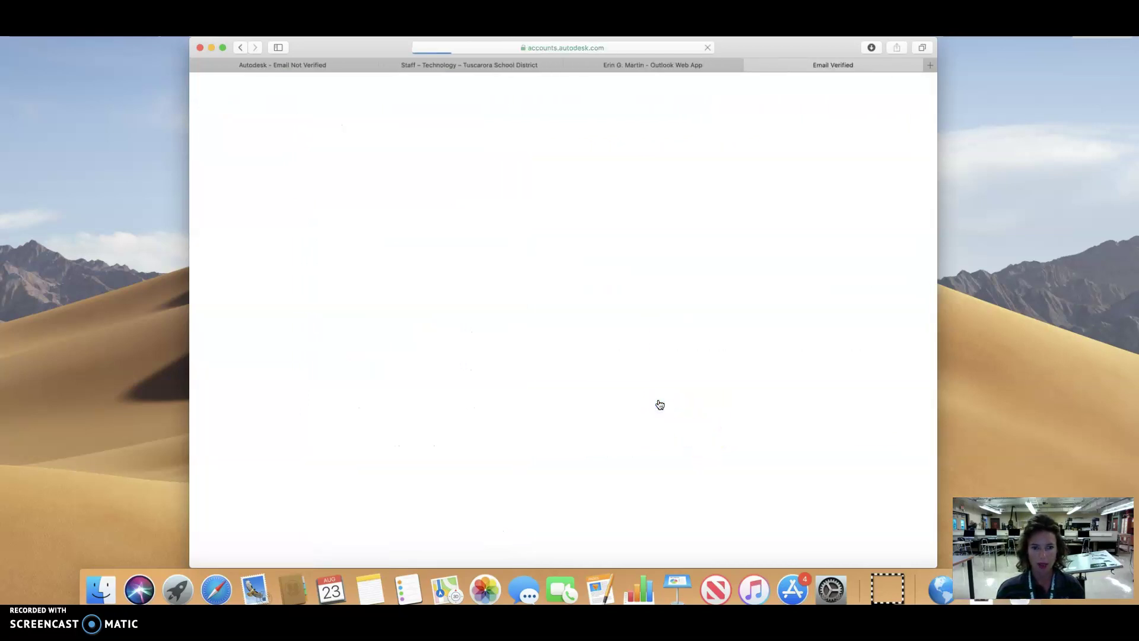
left_click(578, 420)
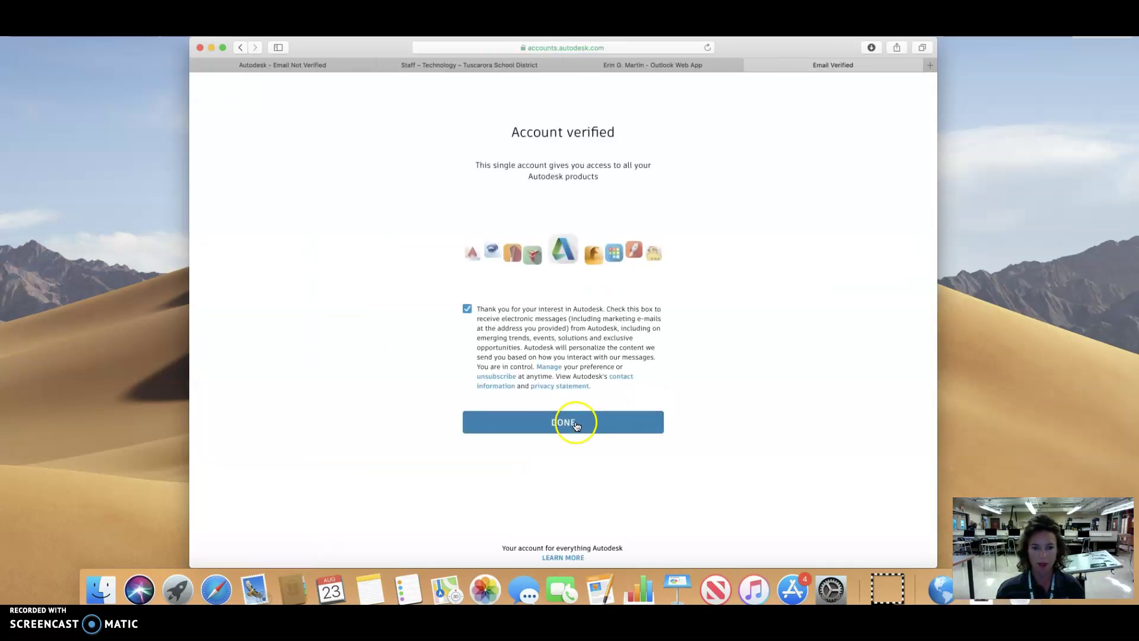
left_click(599, 366)
Step: Choose James Buchanan HS as the school and Product Design & Manufacturing as the area of study
left_click(562, 417)
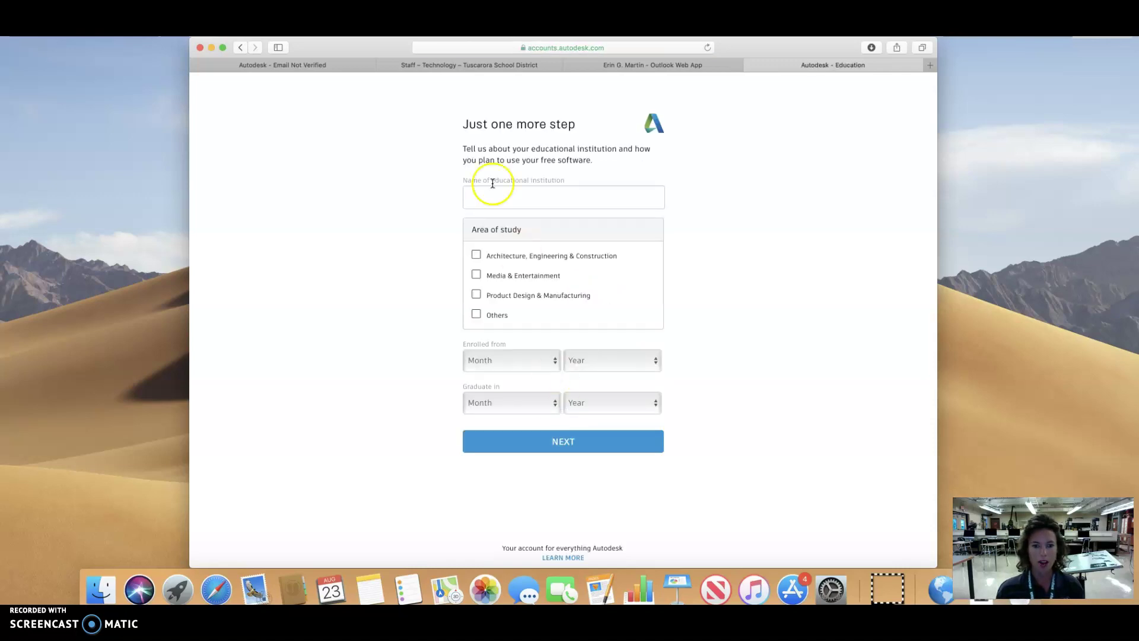
left_click(495, 200)
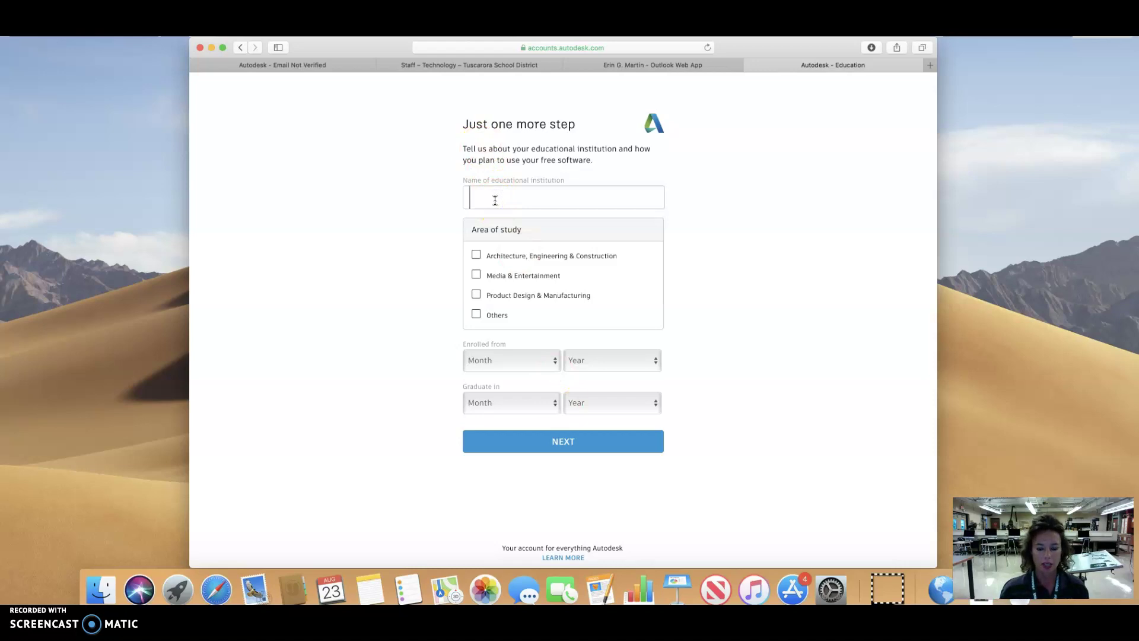
type("T")
key("BackSpace")
type("Jam")
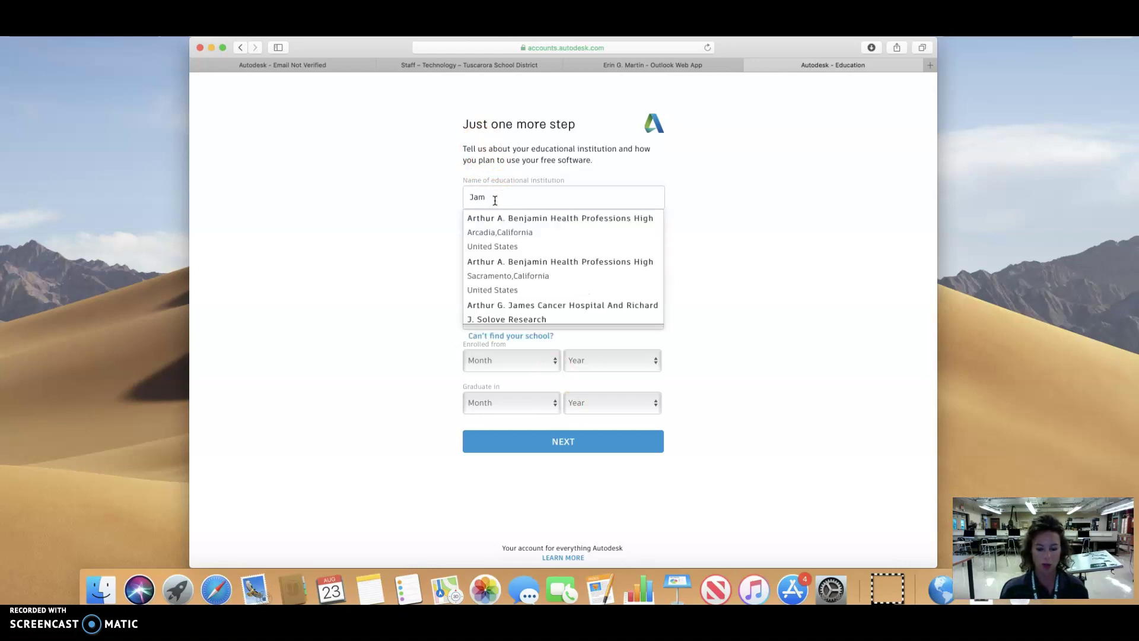
type("es Buchana")
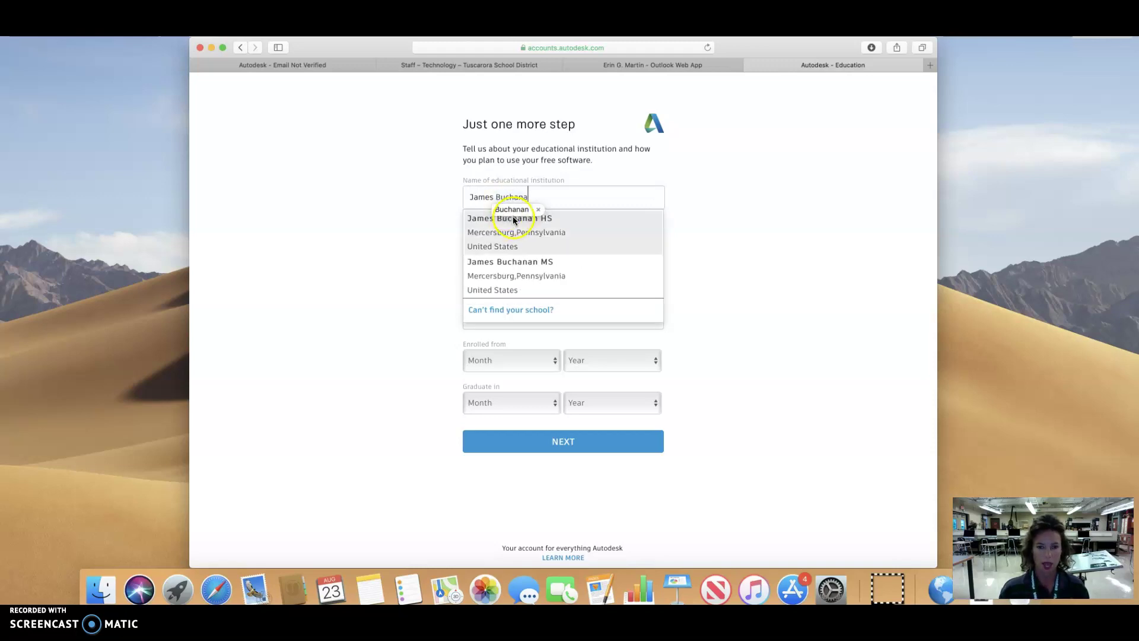
left_click(501, 218)
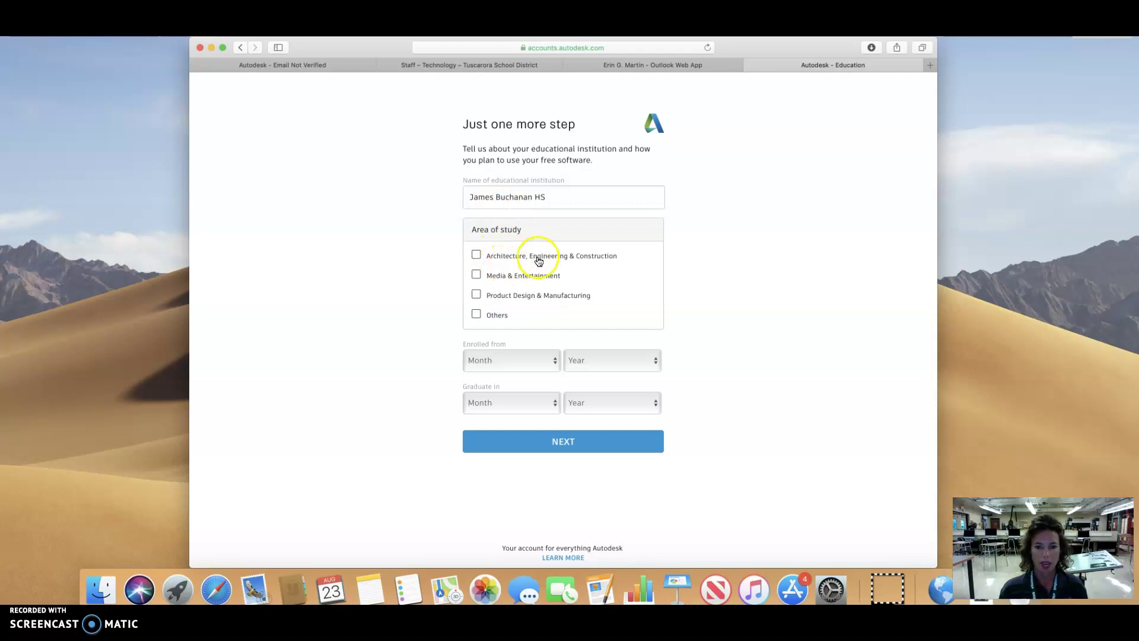
left_click(477, 295)
Step: Set enrolment to August 2019 and graduation to February 2020, then submit the details
left_click(555, 361)
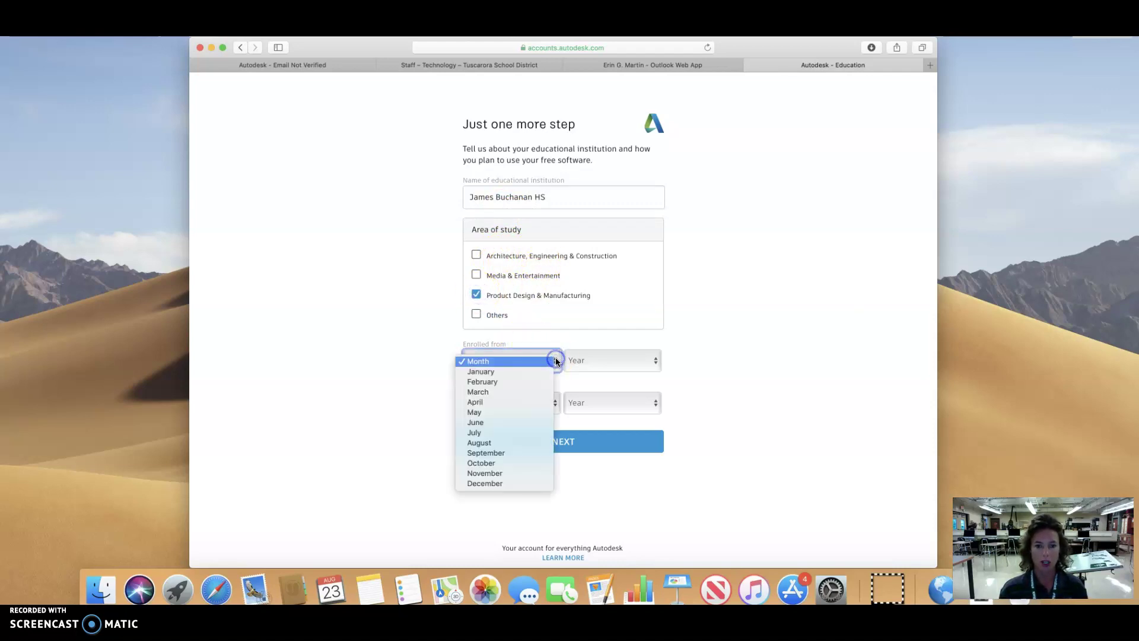
left_click(528, 440)
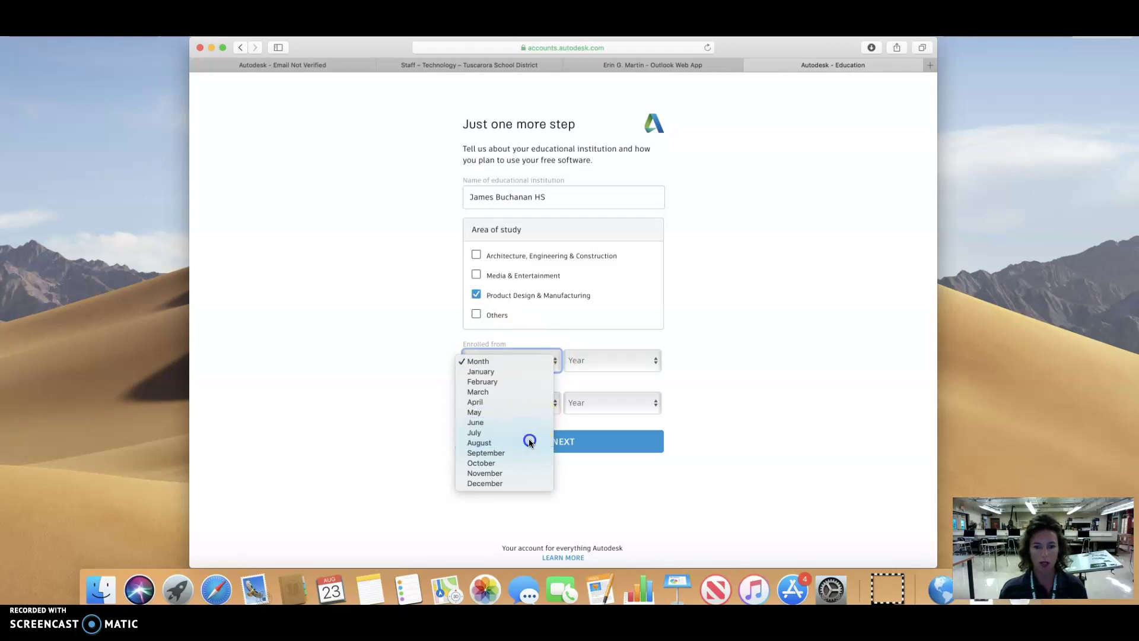
left_click(585, 364)
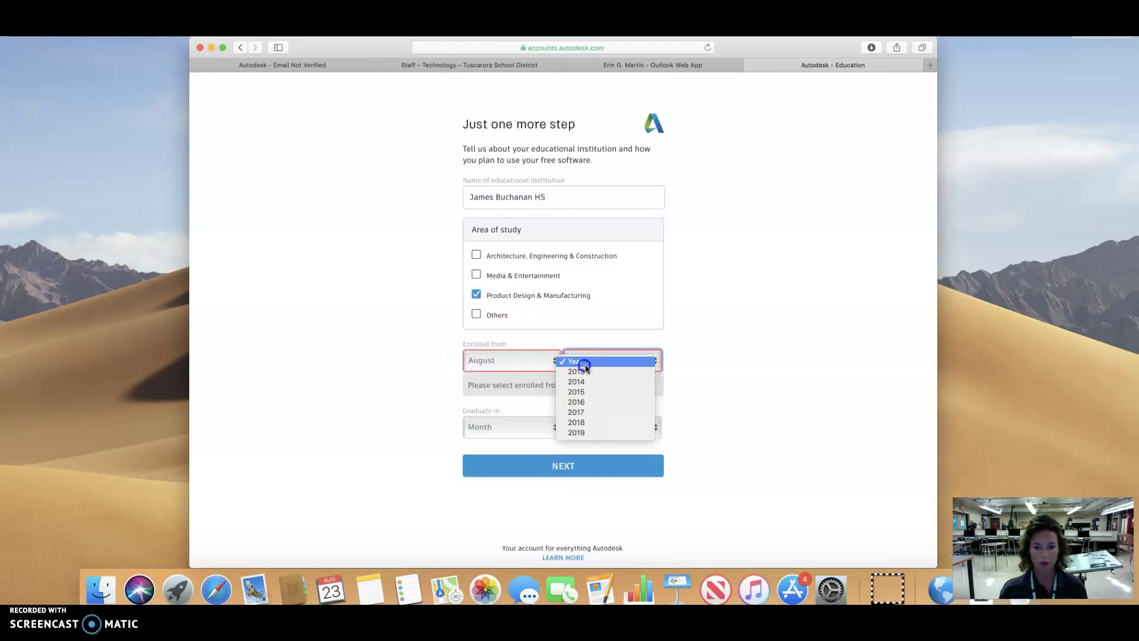
left_click(579, 432)
left_click(542, 405)
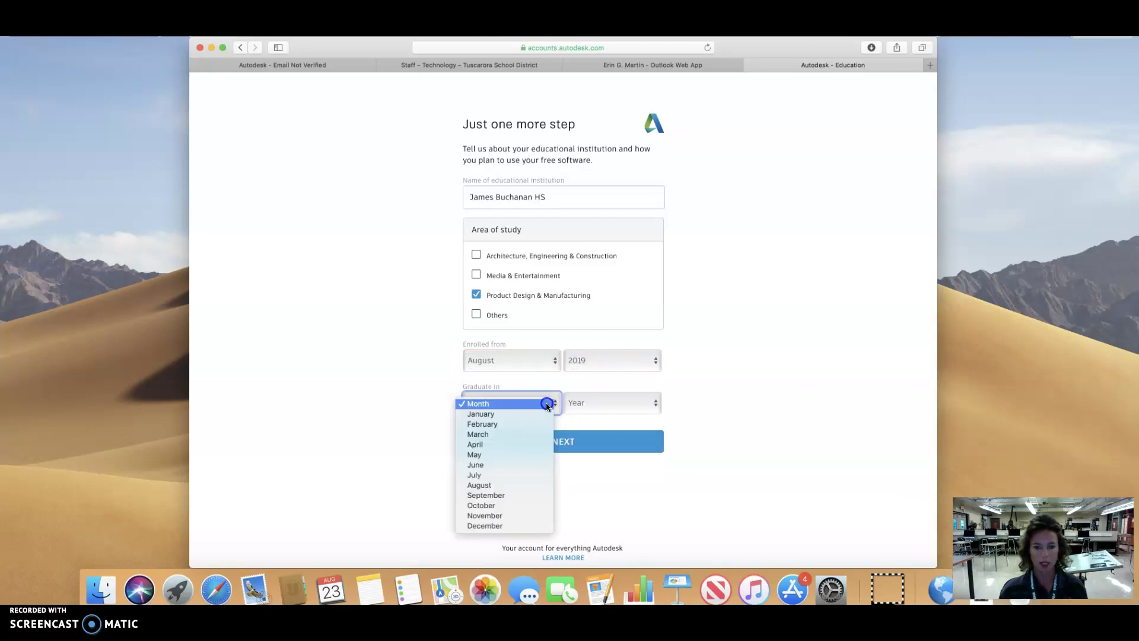
left_click(531, 423)
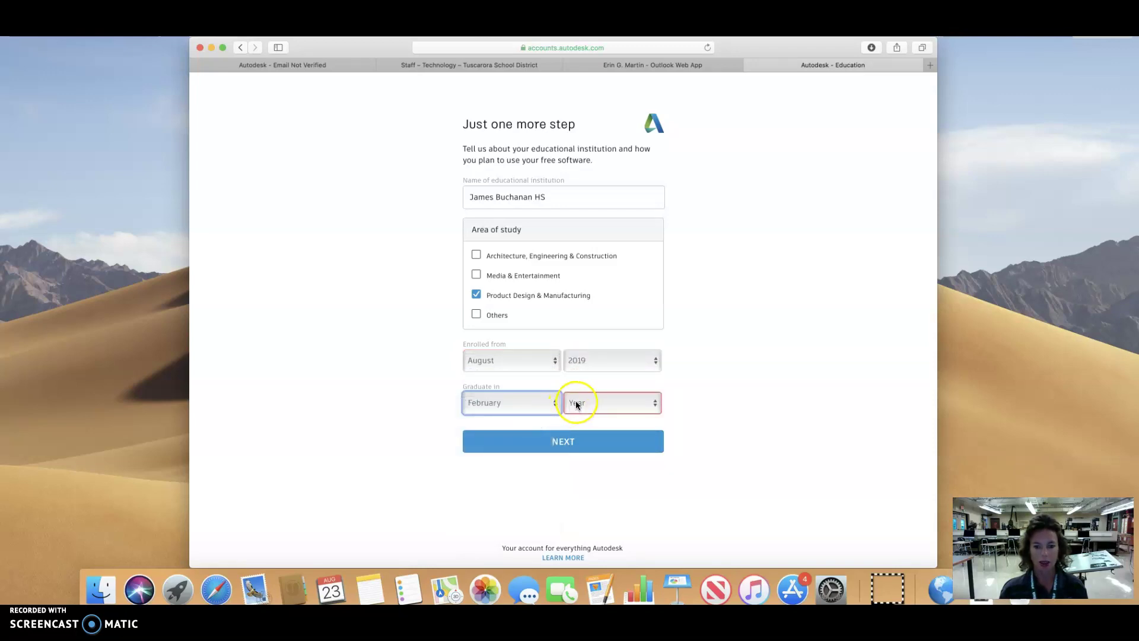
left_click(577, 404)
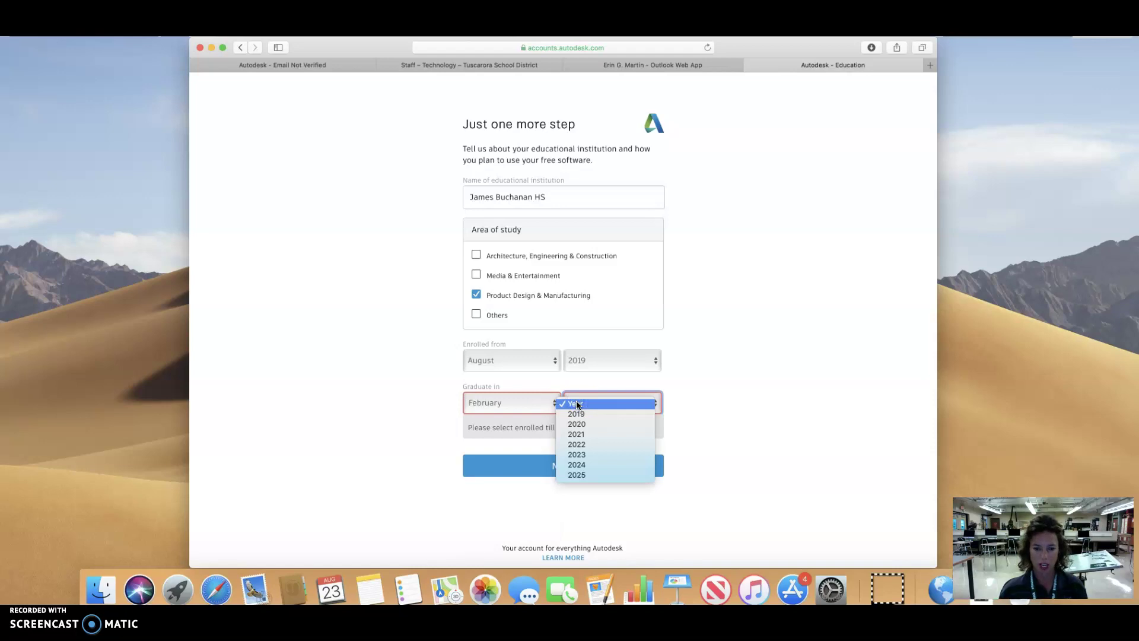
left_click(587, 423)
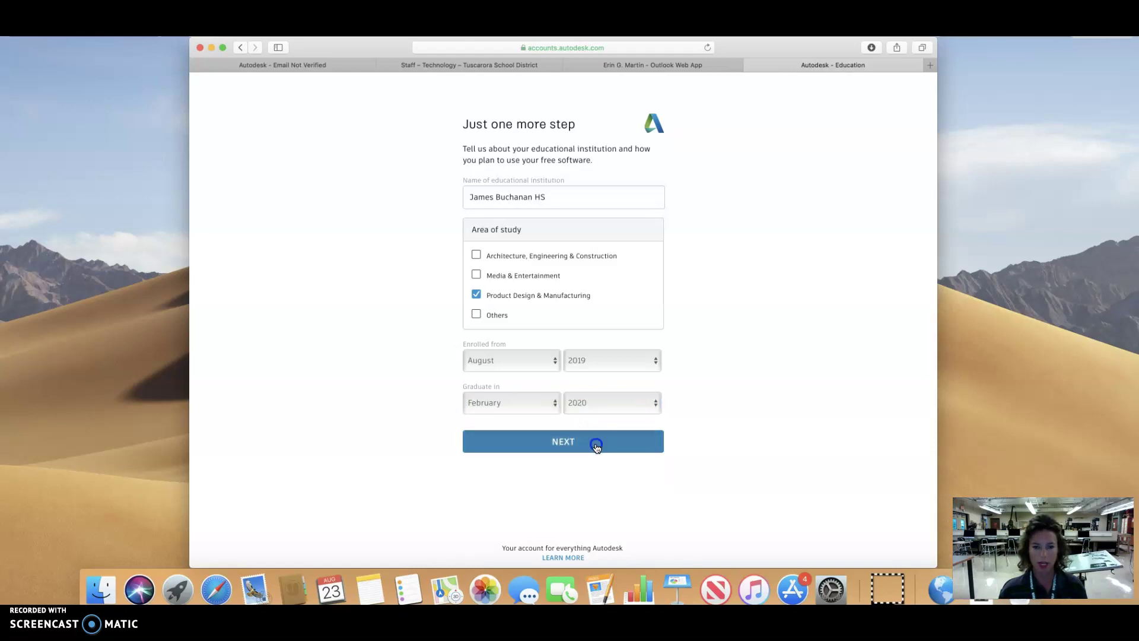
left_click(595, 443)
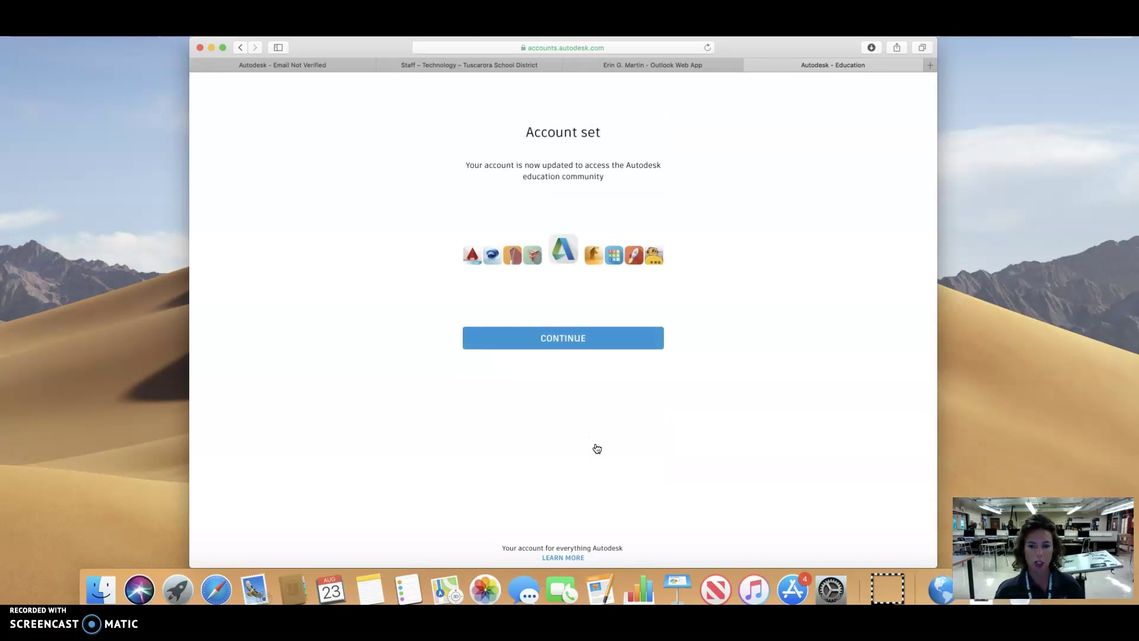
Step: Continue past Account set, get Fusion 360 education access, and scroll to Step 3
left_click(595, 337)
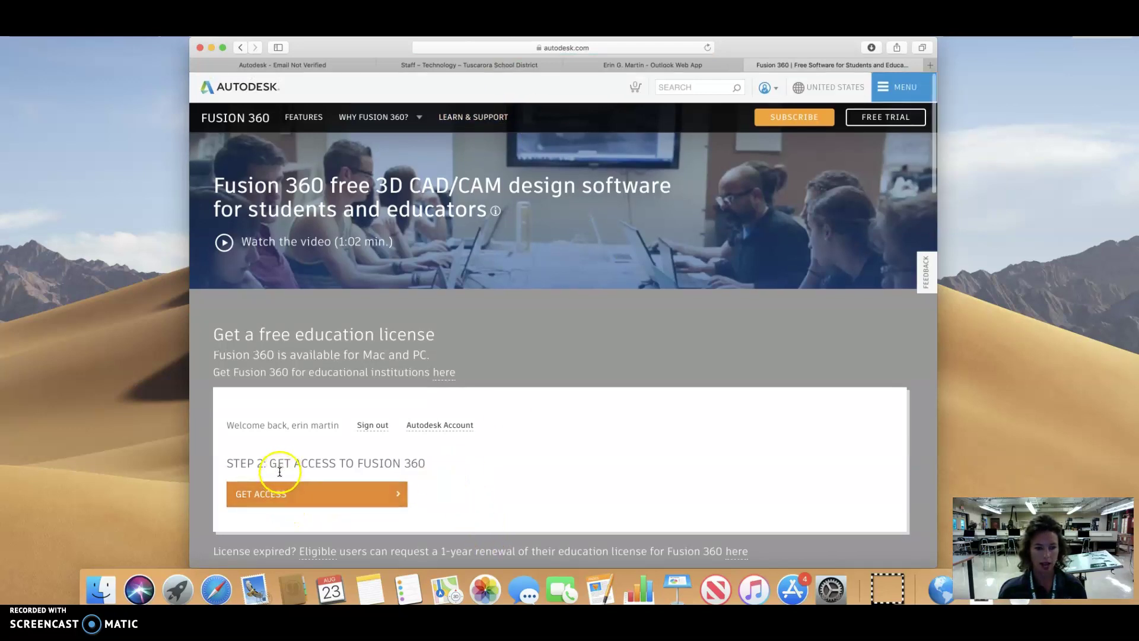
left_click(277, 493)
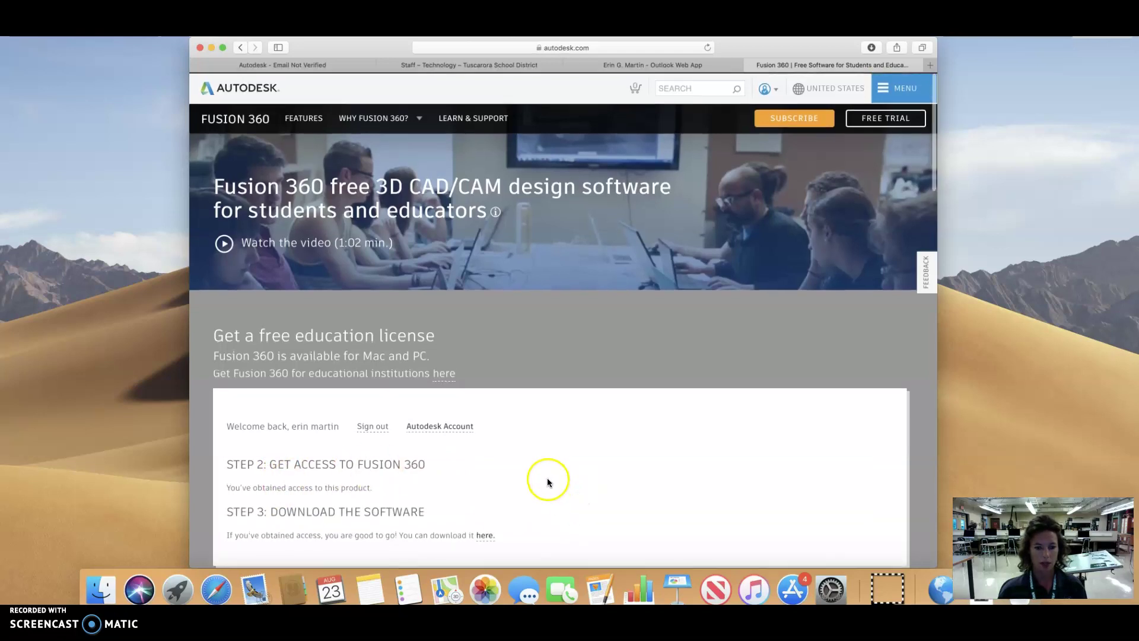
scroll(546, 481, "down", 2)
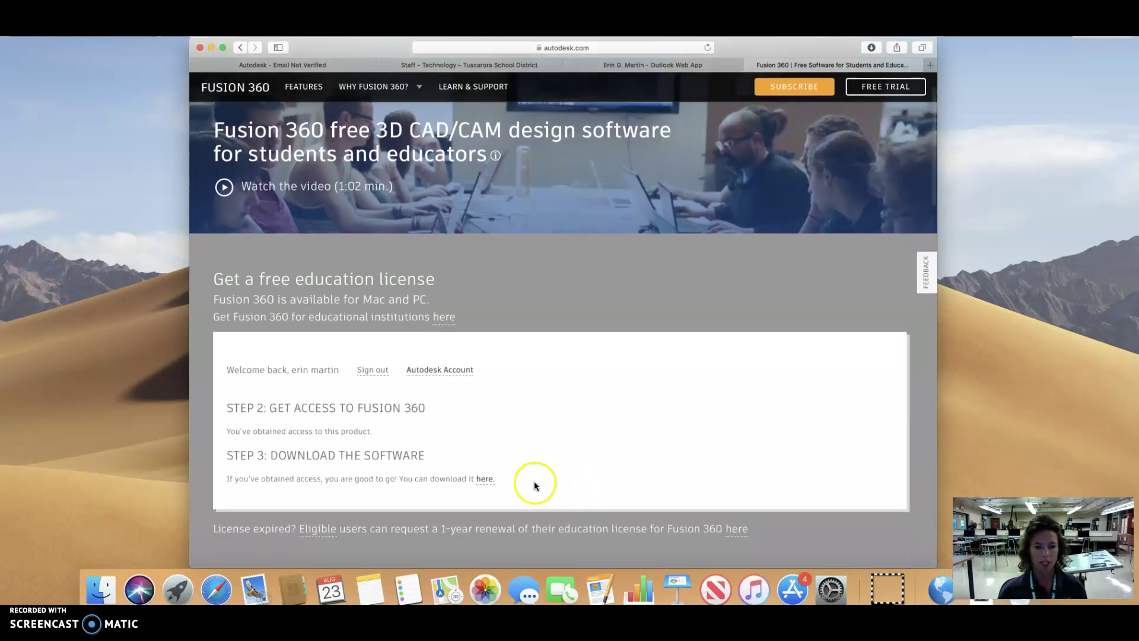
Step: Download the Fusion 360 Client Downloader from Step 3 and open the .dmg from Downloads
left_click(485, 479)
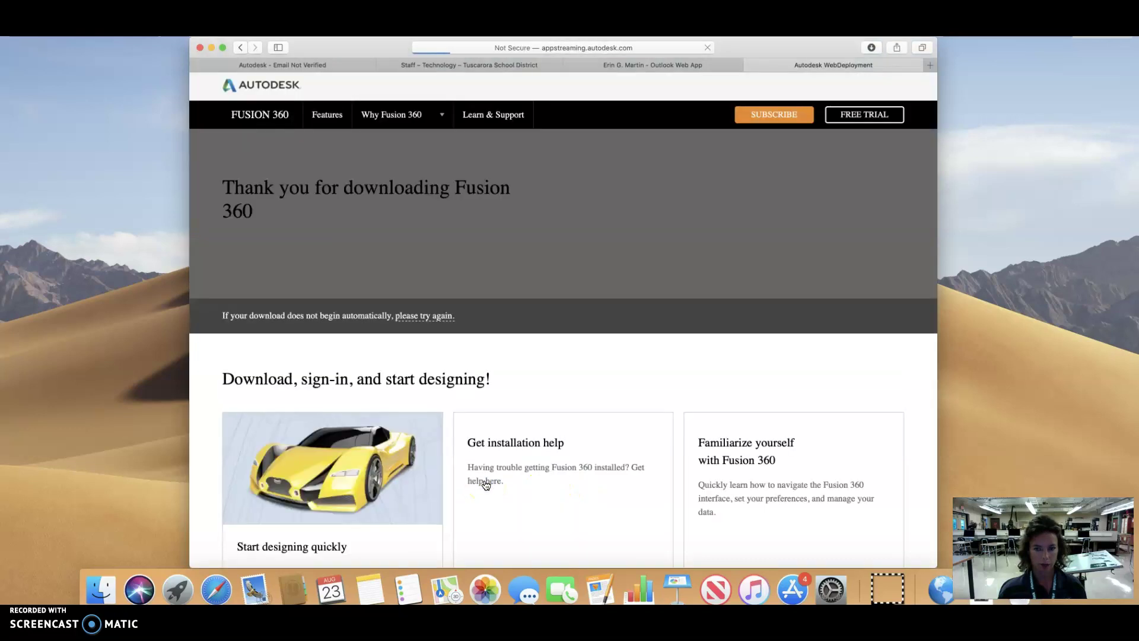
scroll(492, 480, "down", 2)
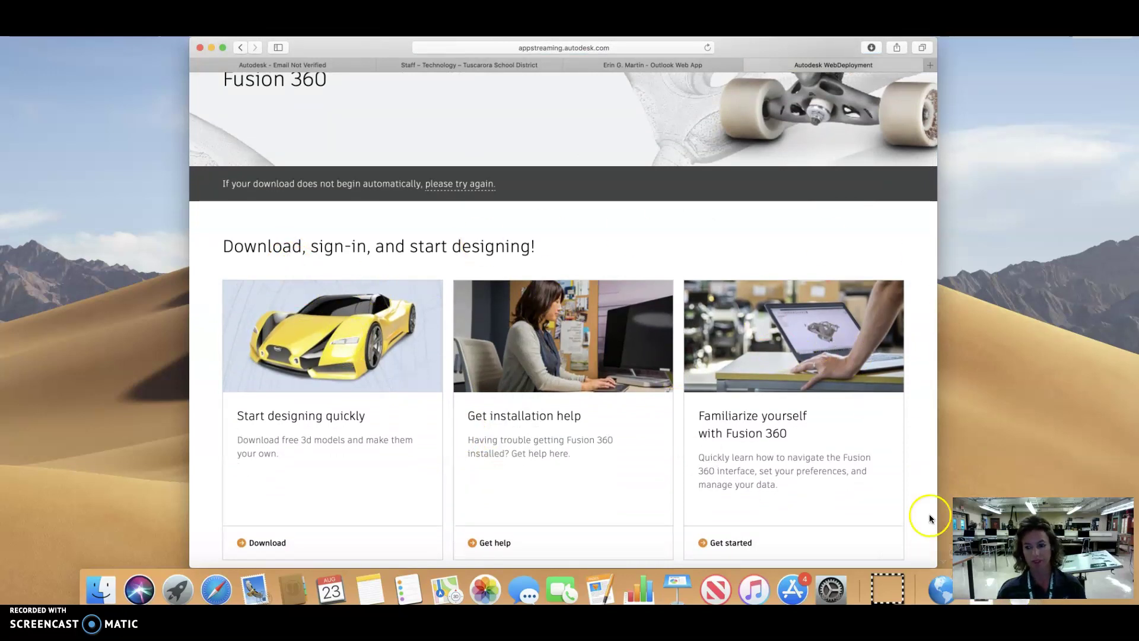
left_click(979, 603)
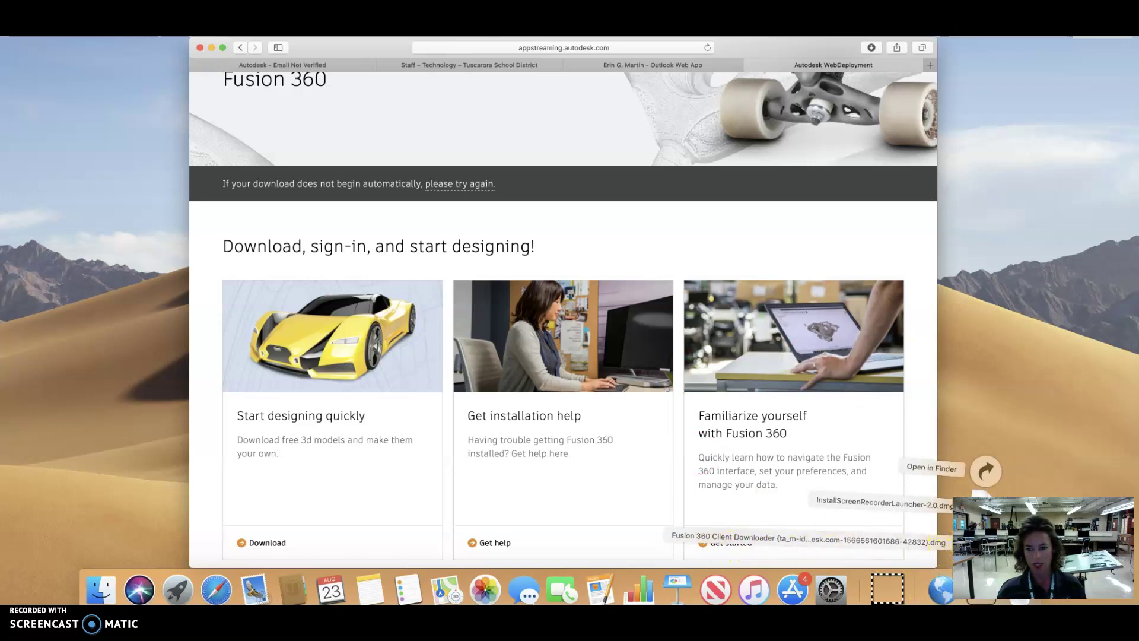
left_click(979, 540)
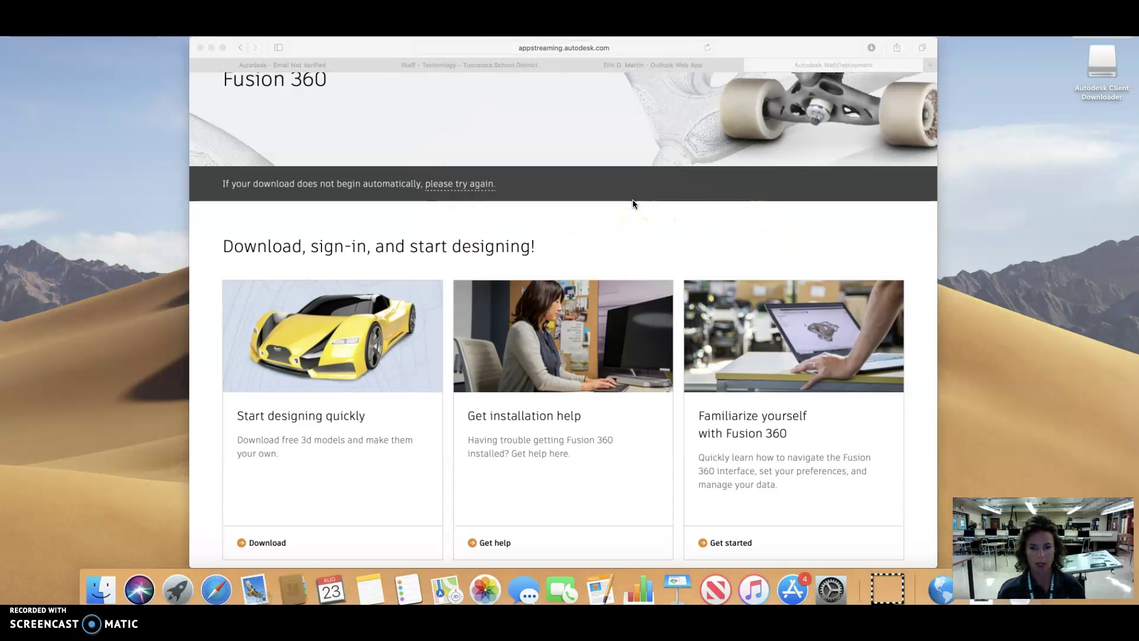
Step: Select the Fusion 360 installer in the Autodesk Client Downloader window and run it
scroll(633, 200, "down", 1)
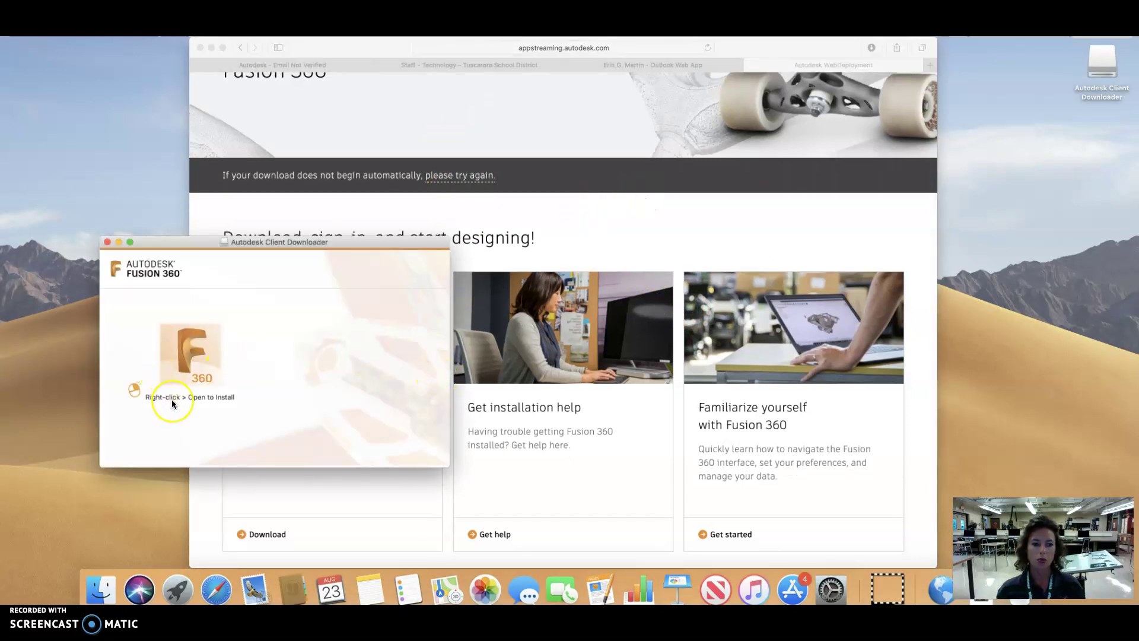
left_click(181, 378)
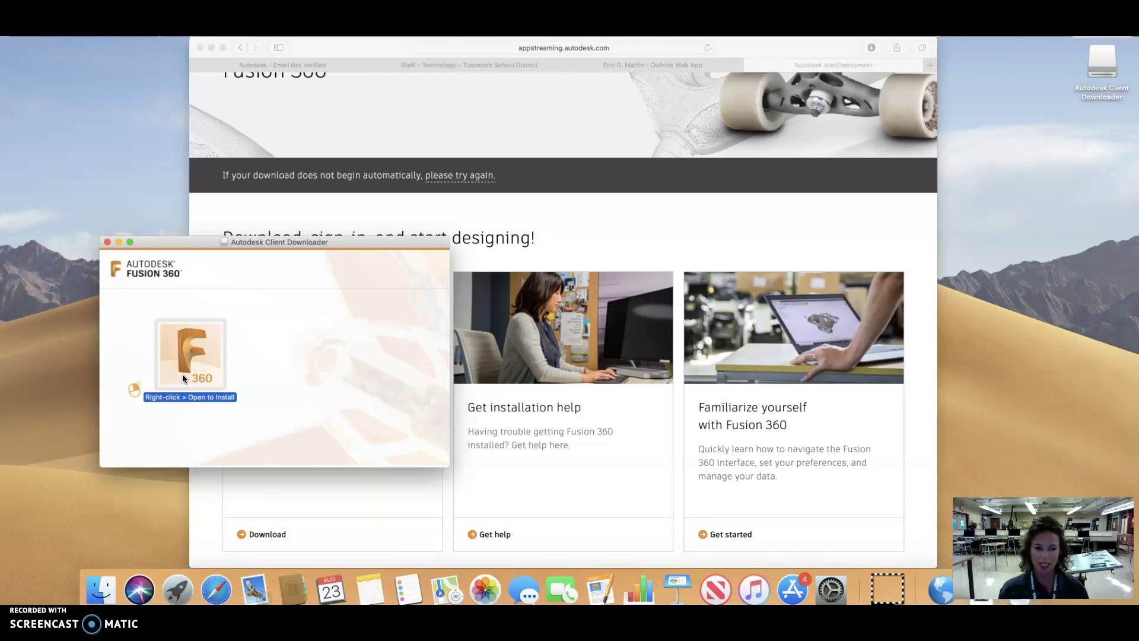
double_click(182, 374)
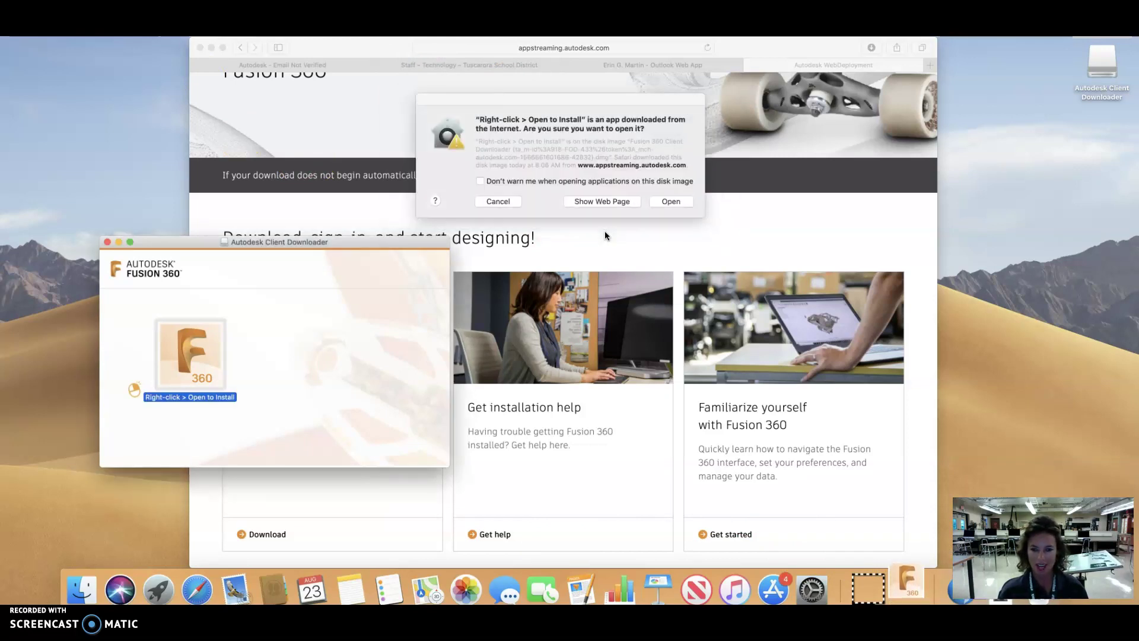
Step: Accept the macOS warning to open the downloaded Fusion 360 installer app
left_click(663, 202)
left_click(664, 203)
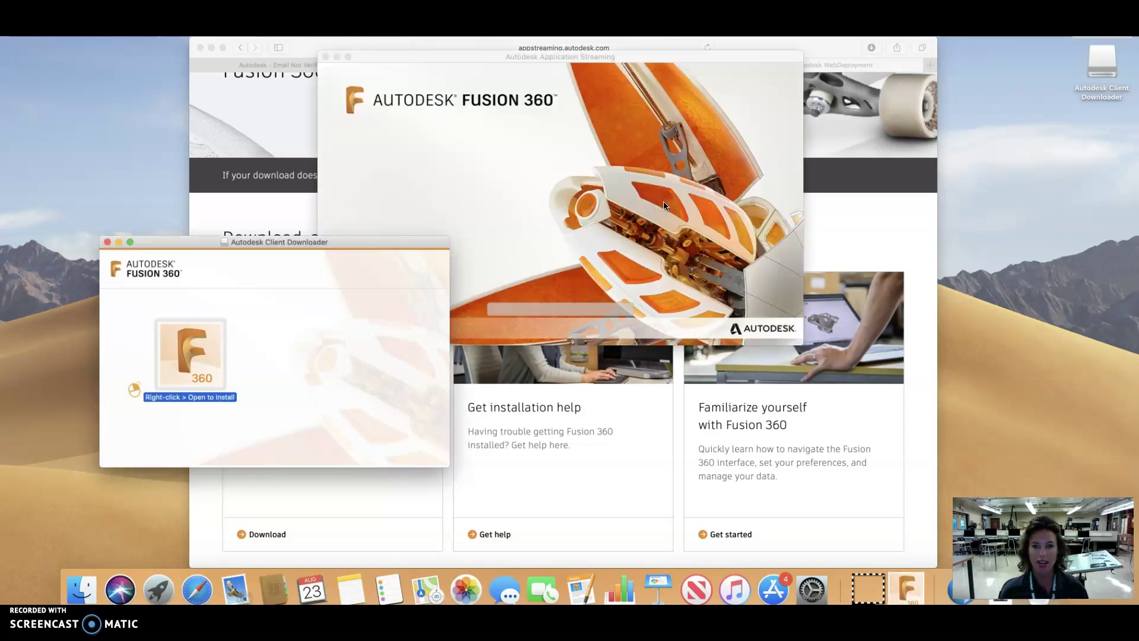